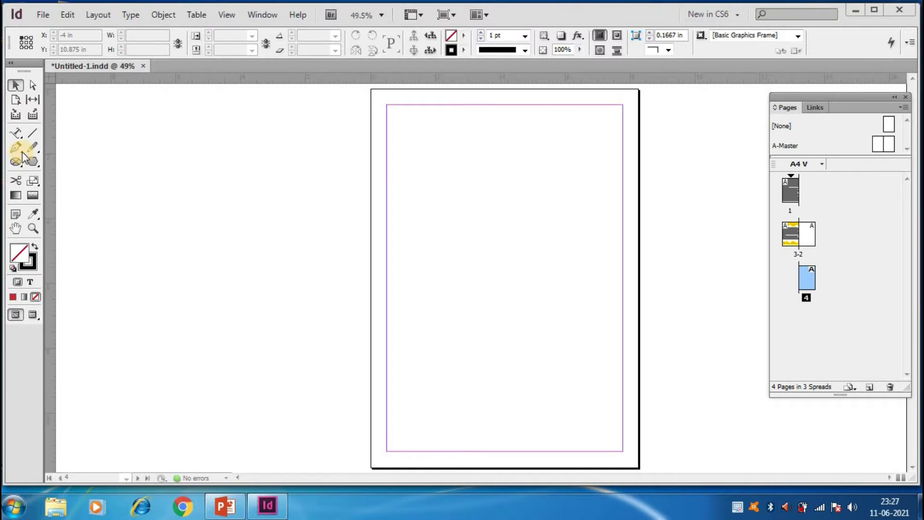
# Start a Pen tool path on page 4 with its first anchor point on the left margin, about 1.13 in down.
pyautogui.click(22, 151)
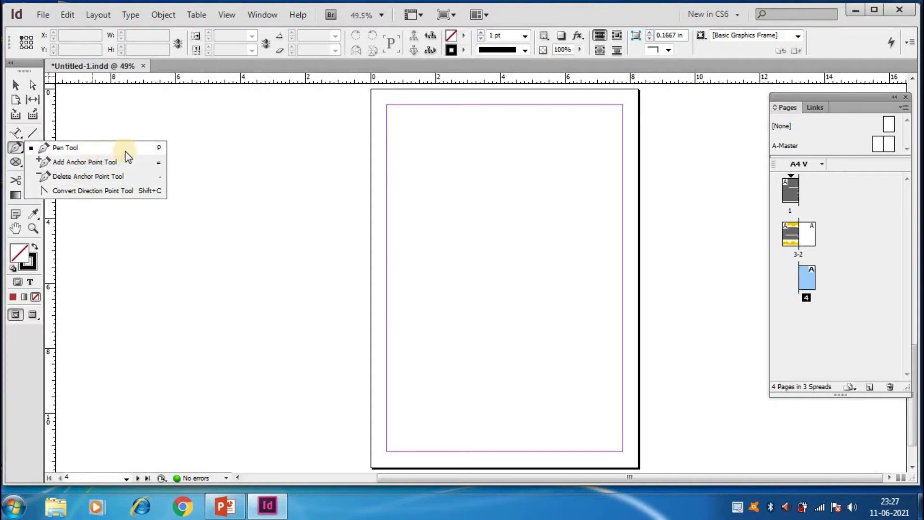
pyautogui.click(143, 149)
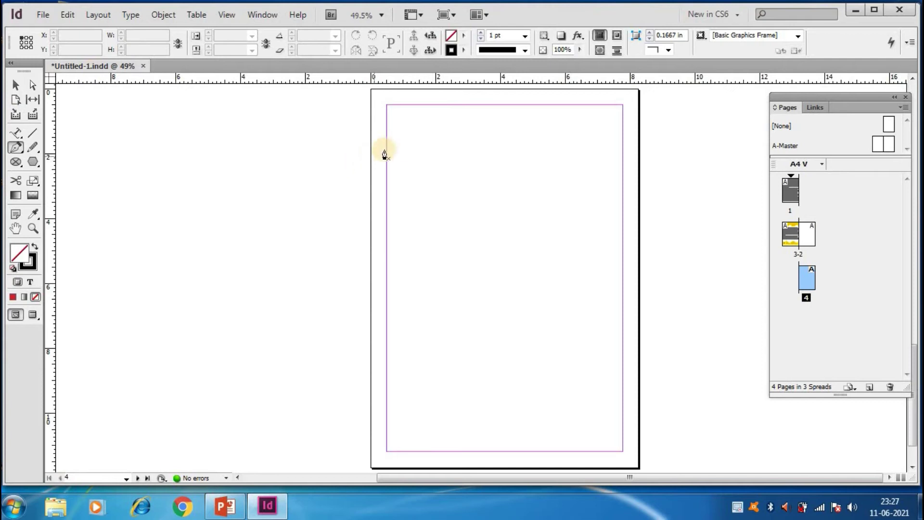
pyautogui.hotkey('ctrl', '1')
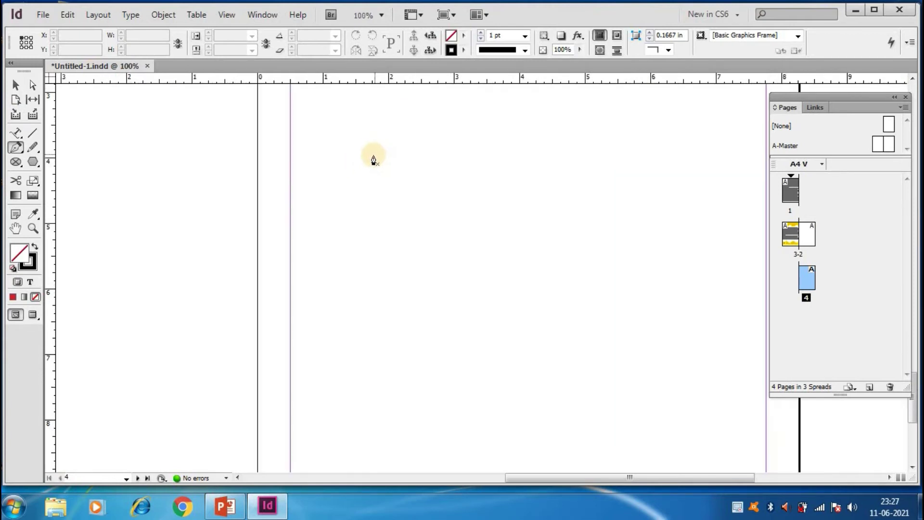
pyautogui.moveTo(398, 136); pyautogui.dragTo(337, 351)
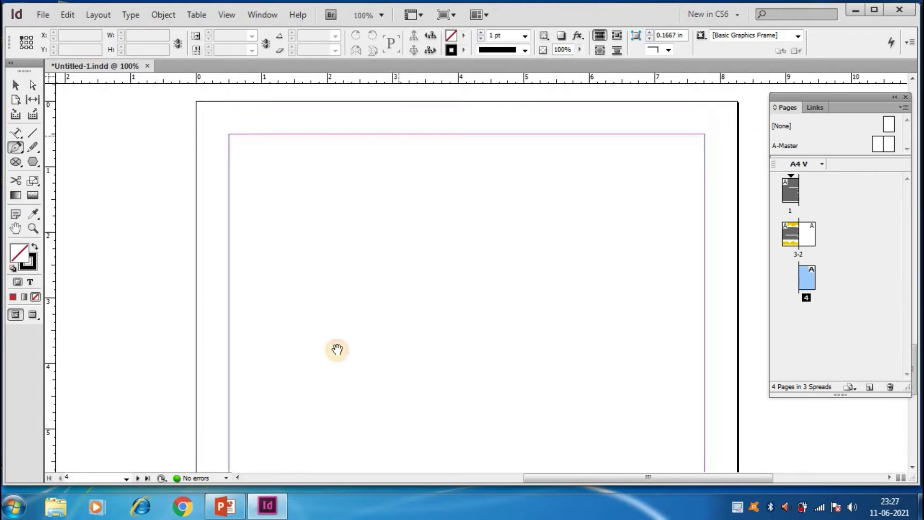
pyautogui.hotkey('ctrl', '4')
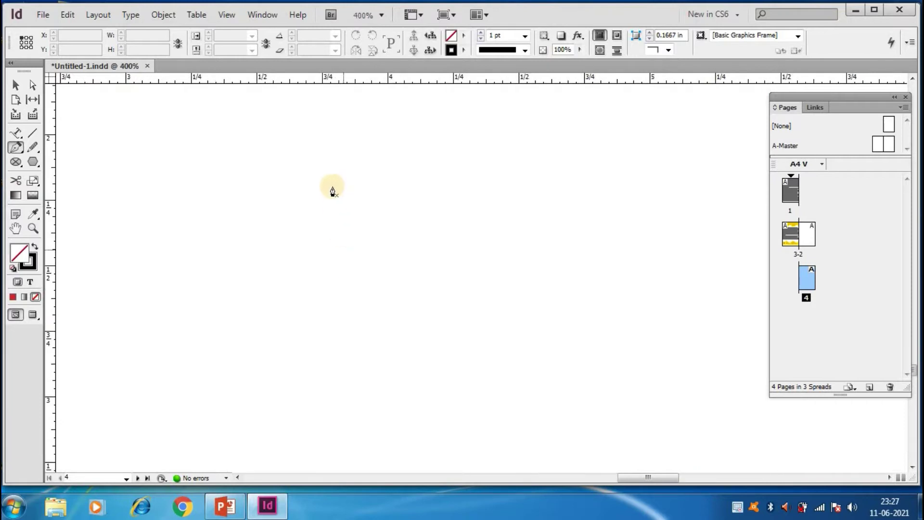
pyautogui.moveTo(326, 295); pyautogui.dragTo(158, 243)
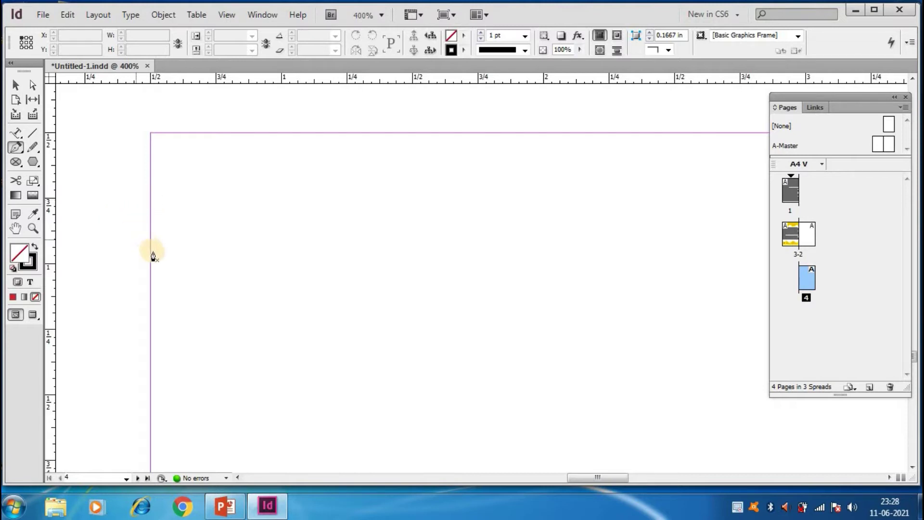
pyautogui.click(151, 302)
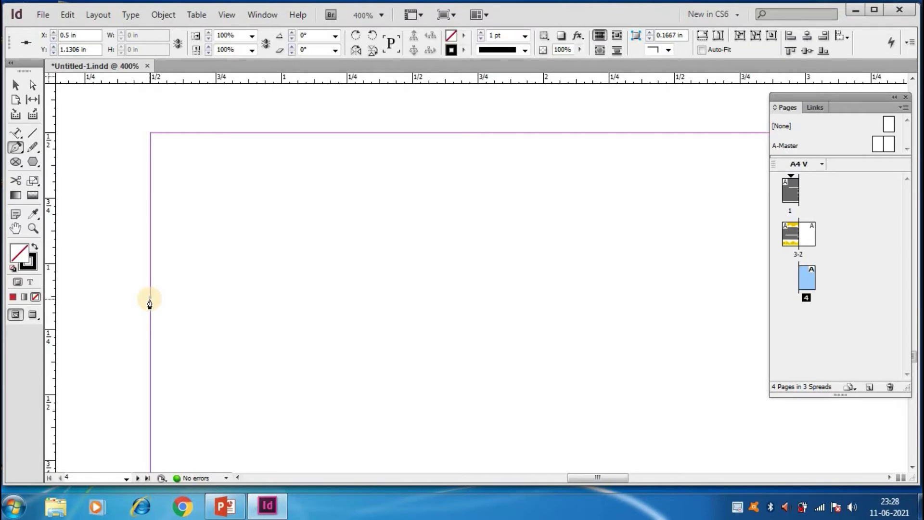
# Extend the path with six straight segments into an open angular shape about 1.36 in wide and 0.65 in high, and leave it open.
pyautogui.hotkey('ctrl', '=')
pyautogui.hotkey('ctrl', '=')
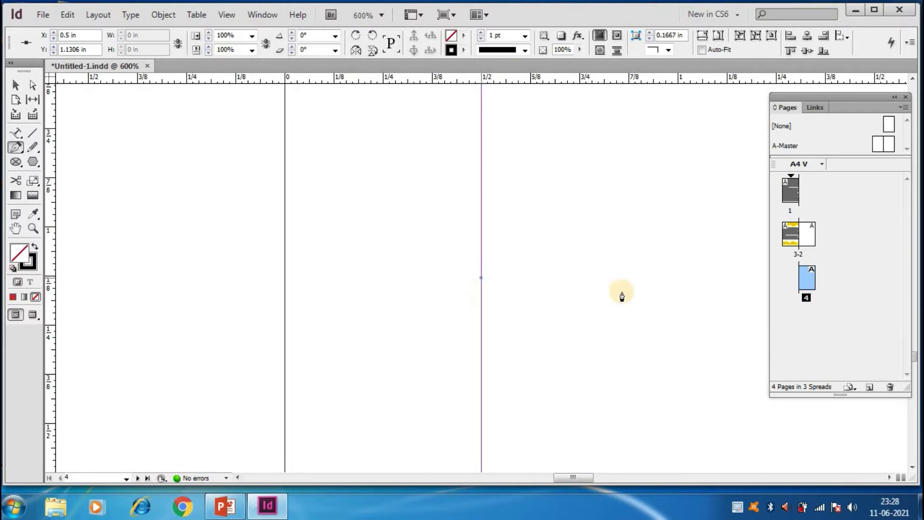
pyautogui.click(715, 267)
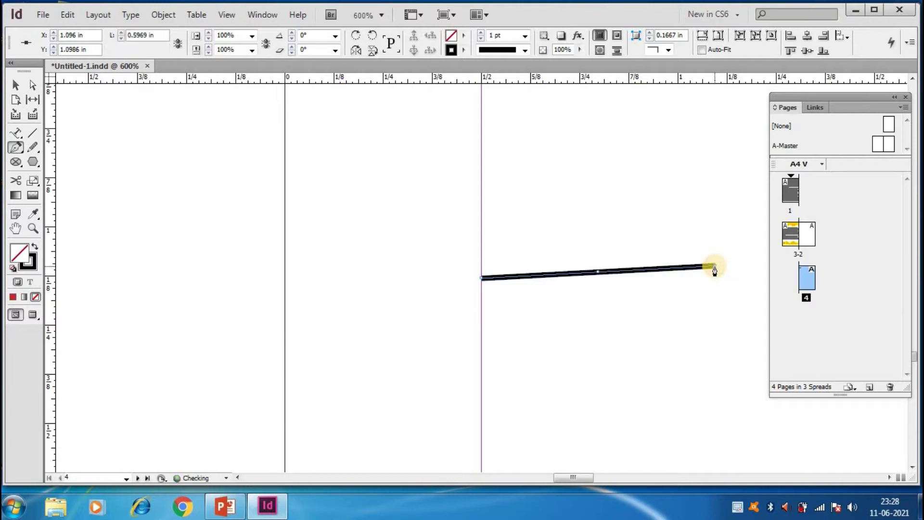
pyautogui.hscroll(6, 369, 252)
pyautogui.scroll(1, 369, 252)
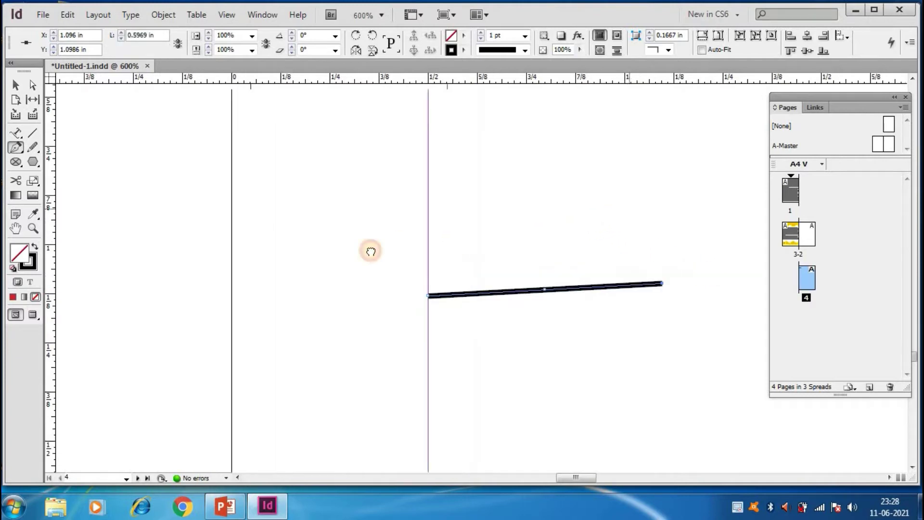
pyautogui.click(688, 152)
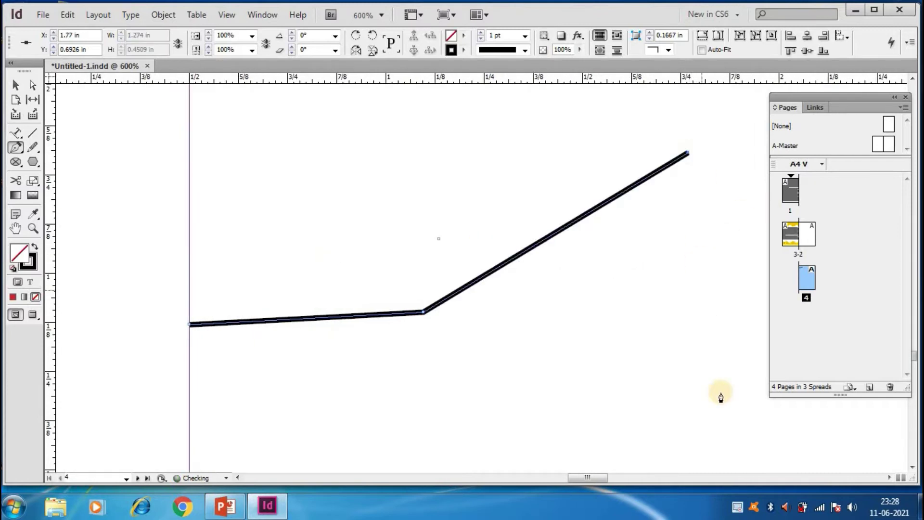
pyautogui.click(720, 382)
pyautogui.click(527, 400)
pyautogui.click(369, 393)
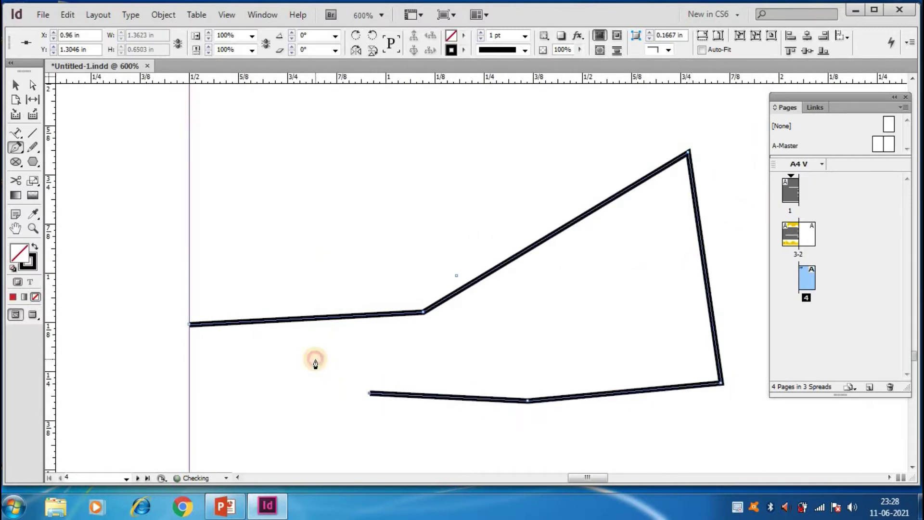
pyautogui.click(316, 363)
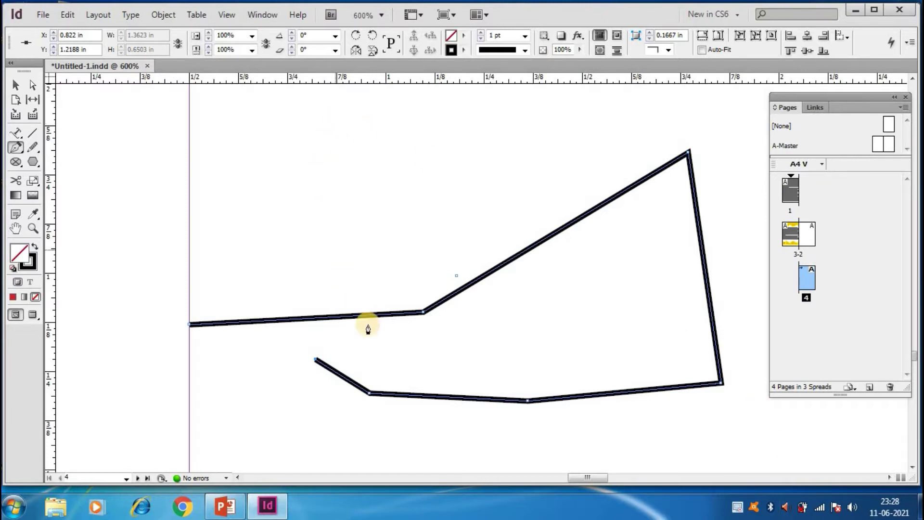
pyautogui.keyDown('ctrl'); pyautogui.click(376, 362); pyautogui.keyUp('ctrl')
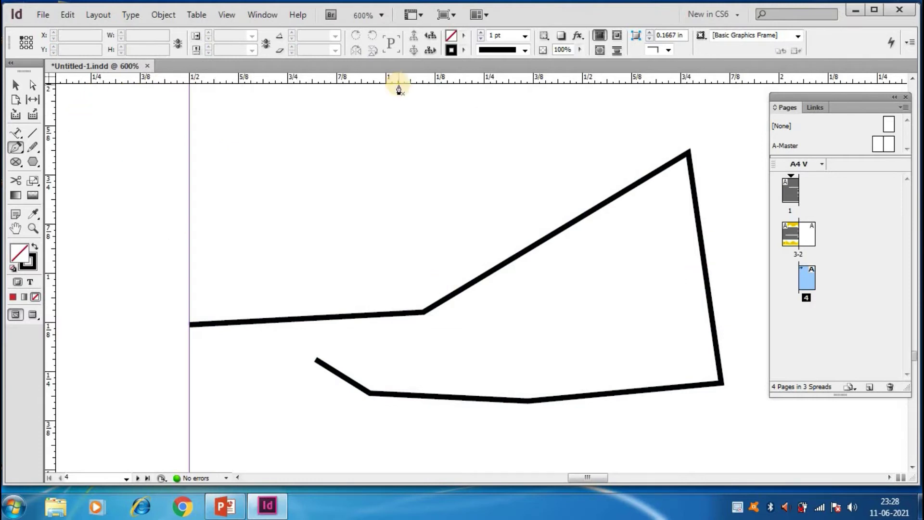
# Check the open path against the whole page and return to a close-up of the empty area beside it.
pyautogui.hotkey('ctrl', '0')
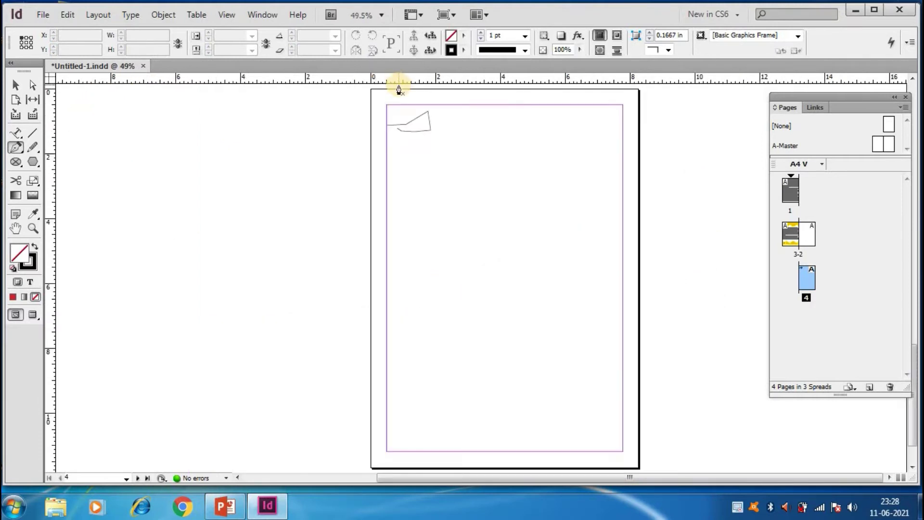
pyautogui.keyDown('ctrl'); pyautogui.click(407, 128); pyautogui.keyUp('ctrl')
pyautogui.click(18, 86)
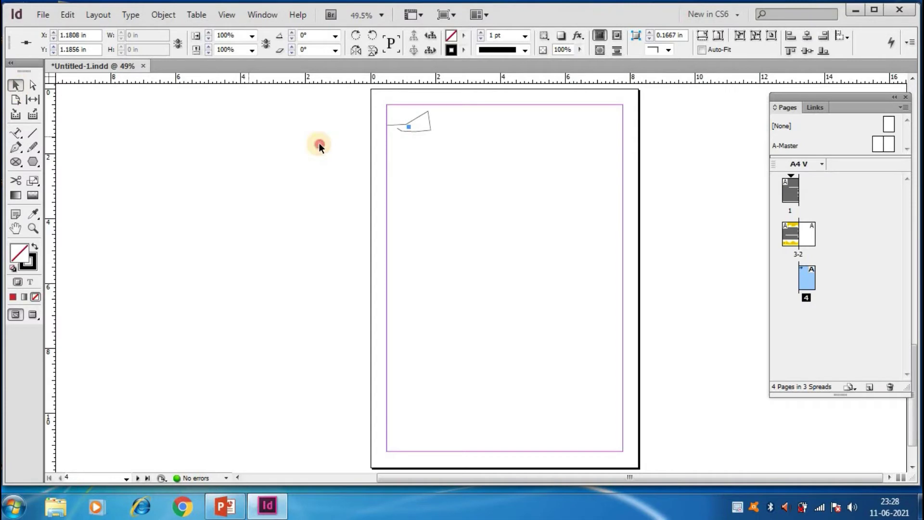
pyautogui.click(323, 144)
pyautogui.hotkey('ctrl', '4')
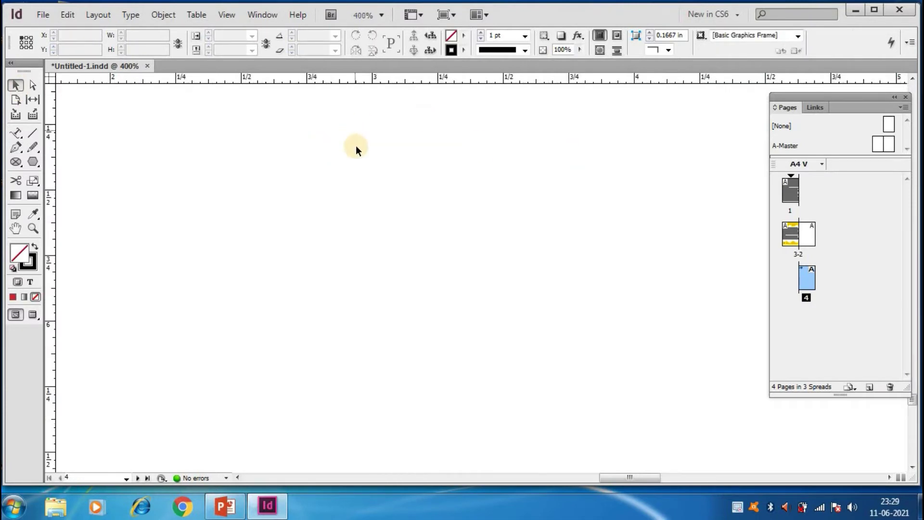
pyautogui.moveTo(604, 479); pyautogui.dragTo(575, 479)
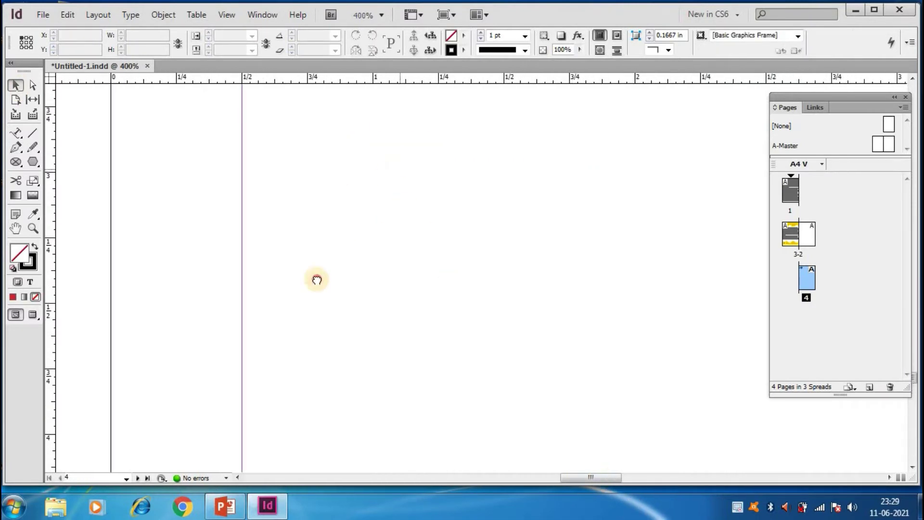
pyautogui.moveTo(397, 153)
pyautogui.mouseDown()
pyautogui.moveTo(318, 233)
pyautogui.moveTo(367, 313)
pyautogui.moveTo(332, 294)
pyautogui.moveTo(326, 273)
pyautogui.mouseUp()
pyautogui.moveTo(434, 244)
pyautogui.mouseDown()
pyautogui.moveTo(355, 301)
pyautogui.moveTo(253, 334)
pyautogui.mouseUp()
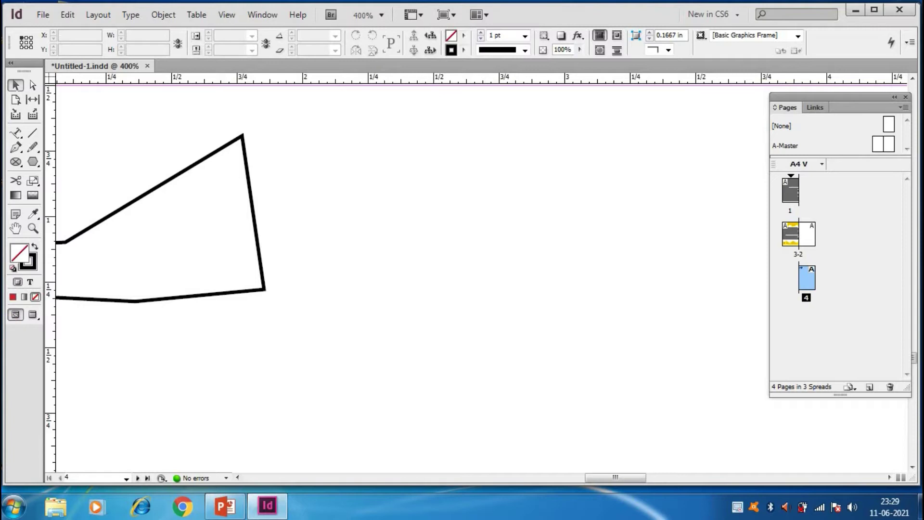
# Draw a second open path of seven straight Pen segments beside the first, about 0.81 in wide and 0.58 in high, and end it.
pyautogui.click(16, 147)
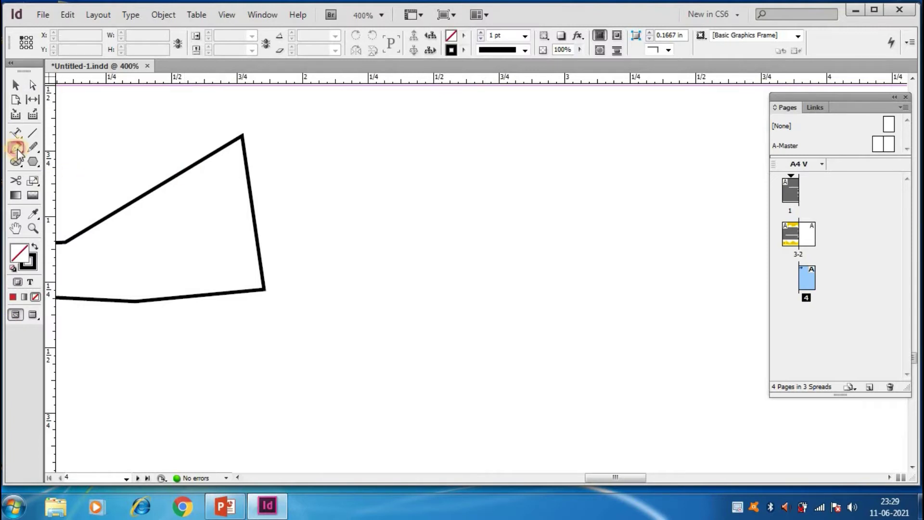
pyautogui.click(397, 179)
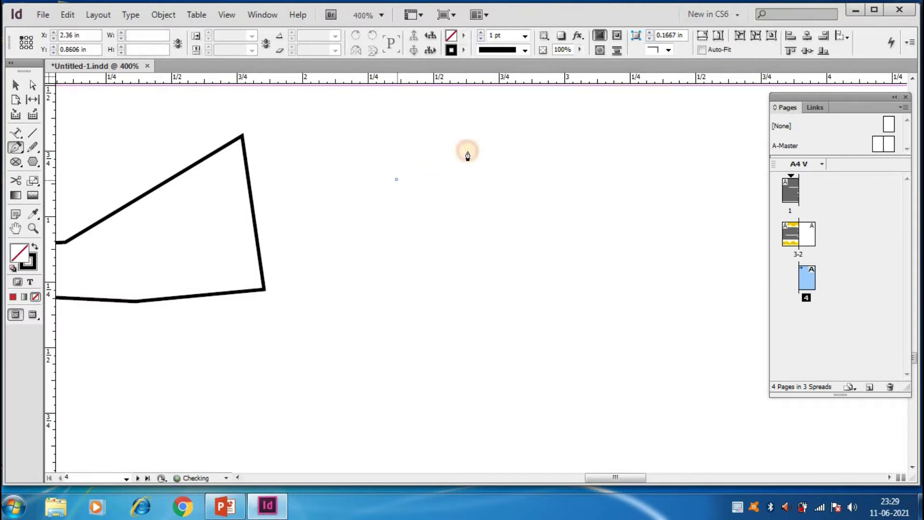
pyautogui.click(491, 135)
pyautogui.click(521, 178)
pyautogui.click(606, 133)
pyautogui.click(606, 174)
pyautogui.click(602, 243)
pyautogui.click(528, 278)
pyautogui.click(472, 277)
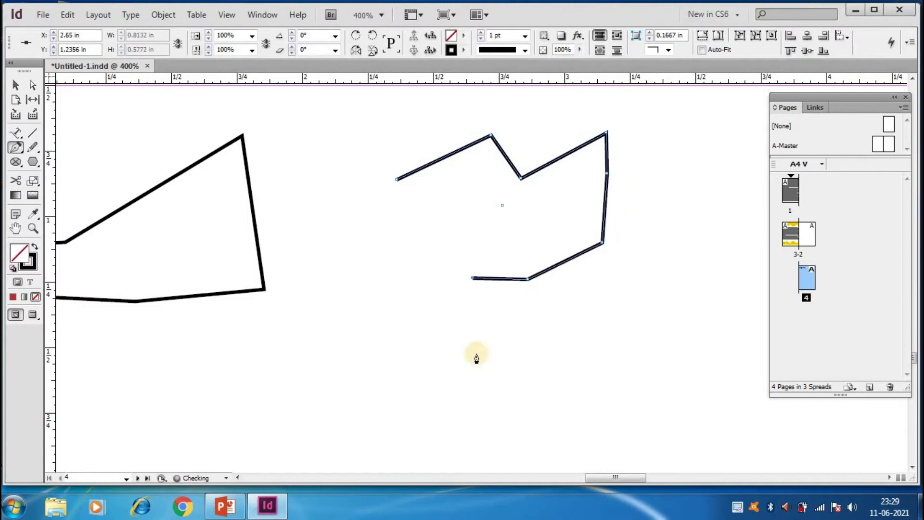
pyautogui.keyDown('ctrl'); pyautogui.click(428, 288); pyautogui.keyUp('ctrl')
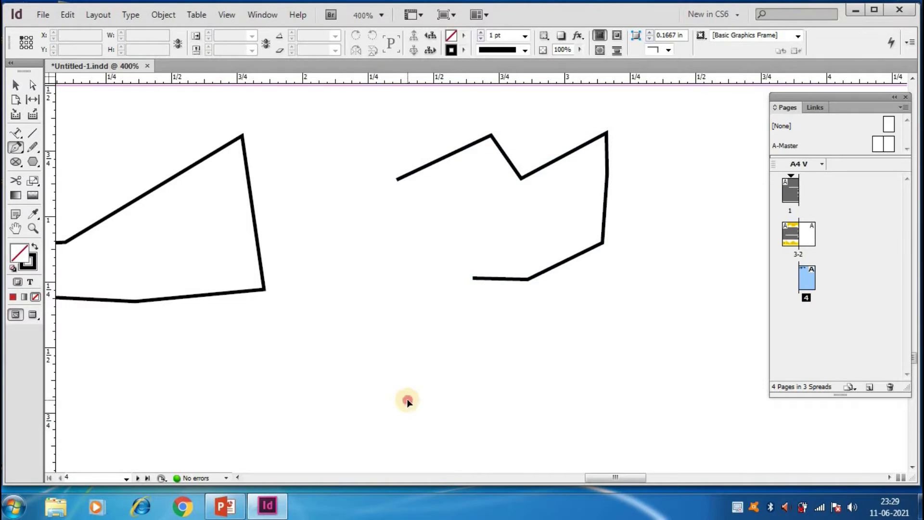
# Draw a closed four-sided Pen shape about 0.55 in wide and 0.36 in high below the second open path.
pyautogui.click(406, 399)
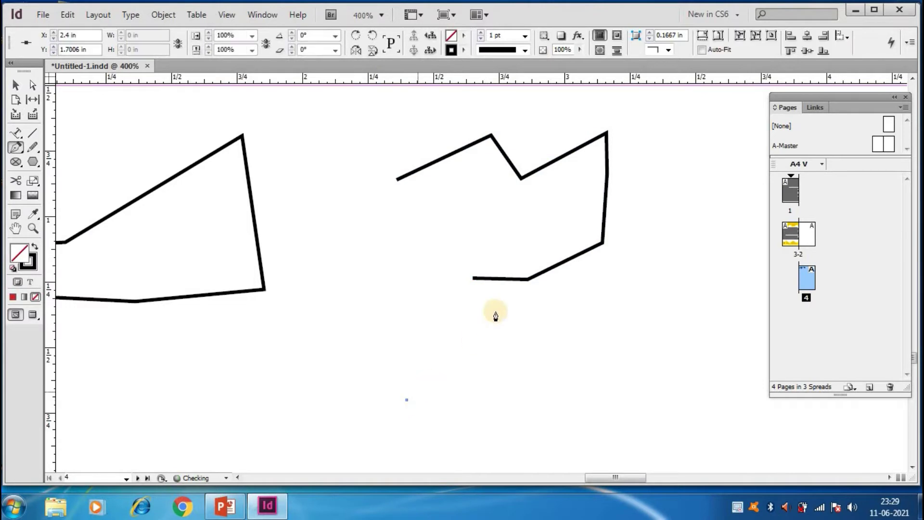
pyautogui.click(400, 307)
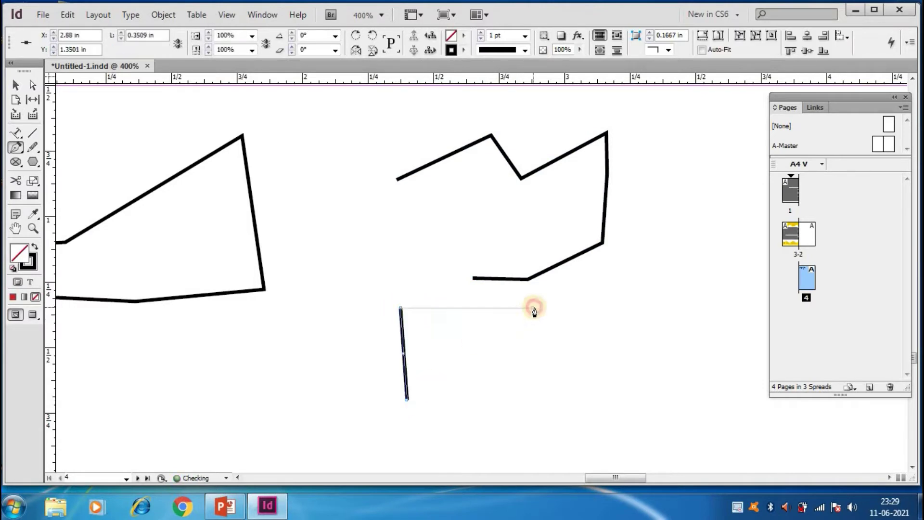
pyautogui.click(532, 308)
pyautogui.click(540, 390)
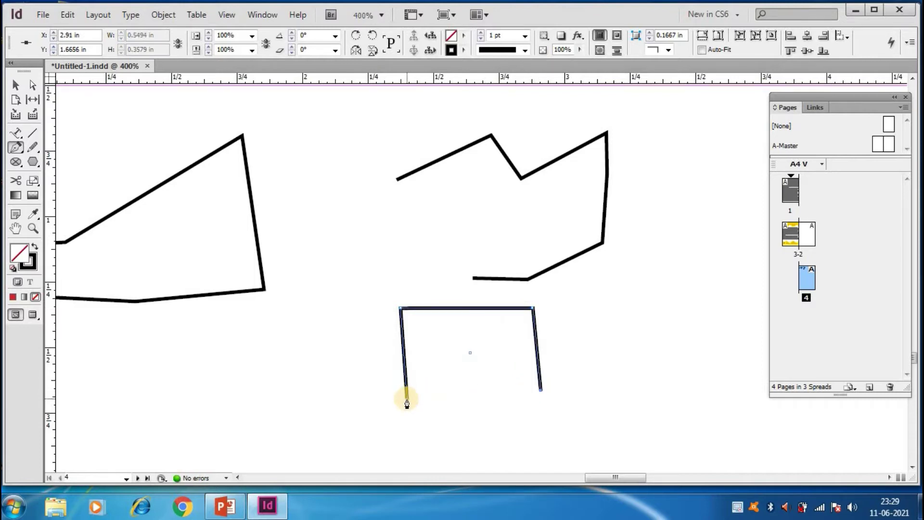
pyautogui.click(407, 399)
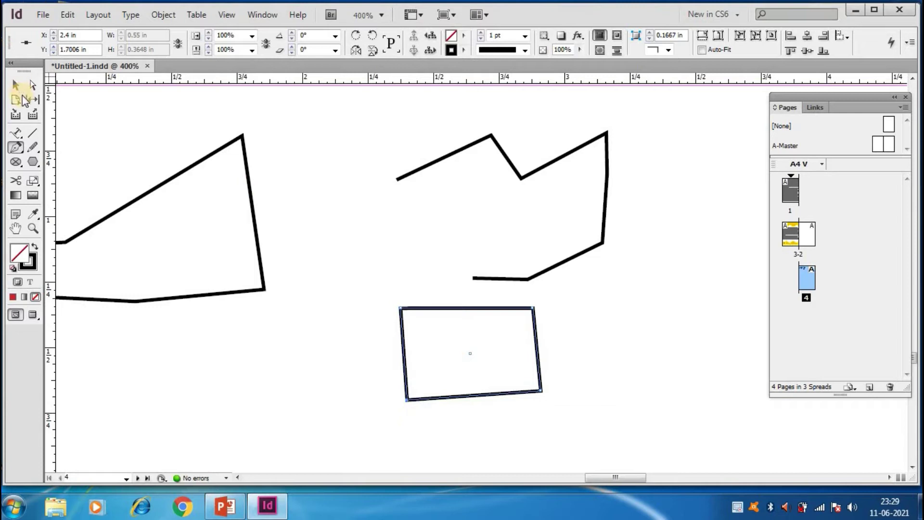
# Give the closed four-sided shape a C=100 M=0 Y=0 K=0 stroke and a C=0 M=100 Y=0 K=0 fill.
pyautogui.click(13, 85)
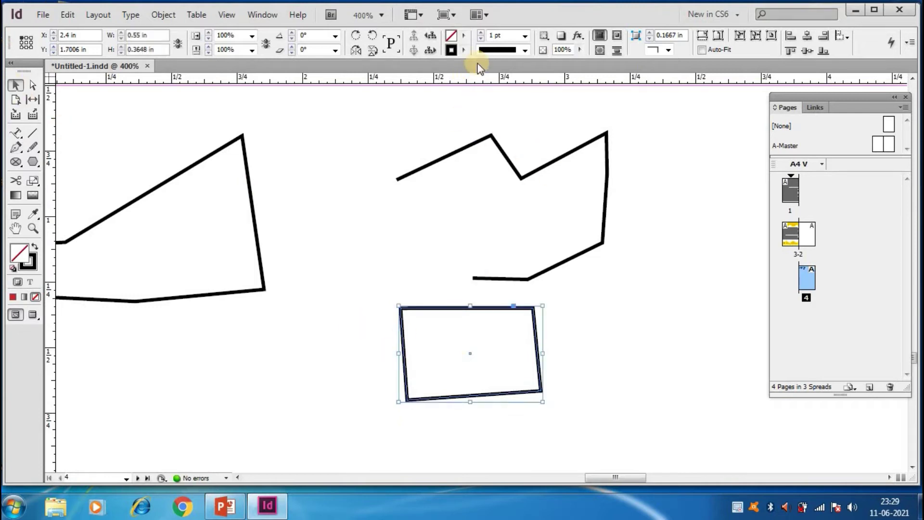
pyautogui.click(465, 50)
pyautogui.click(479, 134)
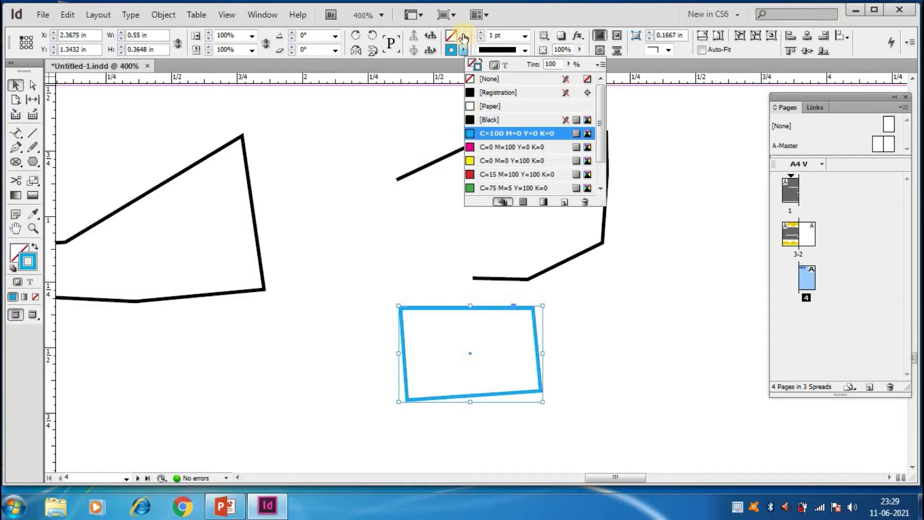
pyautogui.click(484, 144)
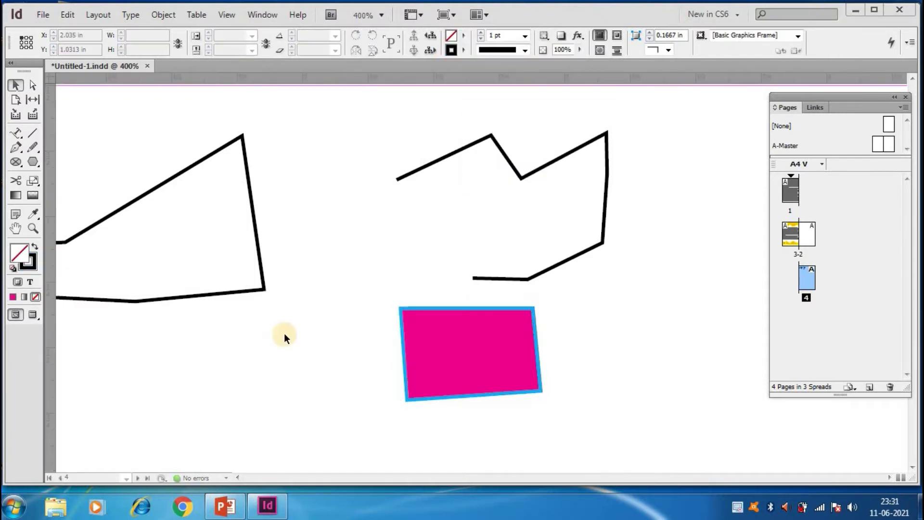
# Apply the C=0 M=100 Y=0 K=0 swatch to the stroke of the first open path.
pyautogui.click(260, 288)
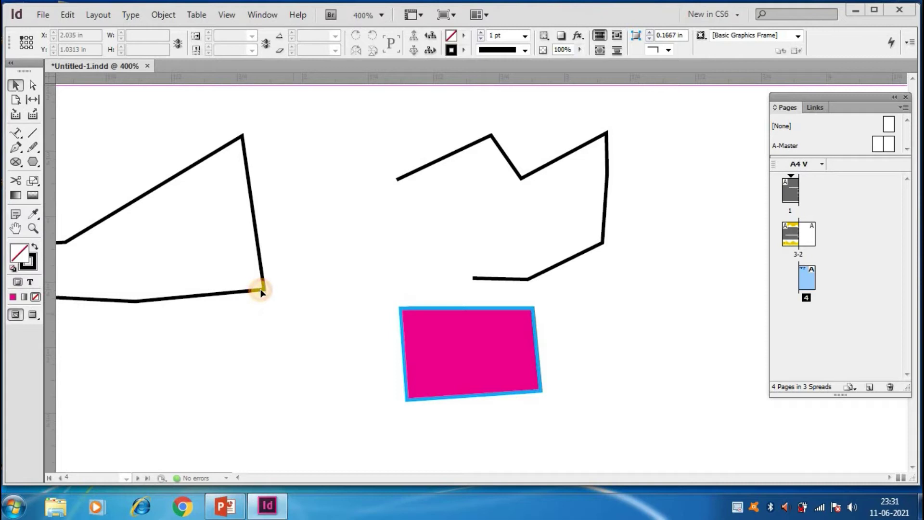
pyautogui.click(462, 50)
pyautogui.click(476, 147)
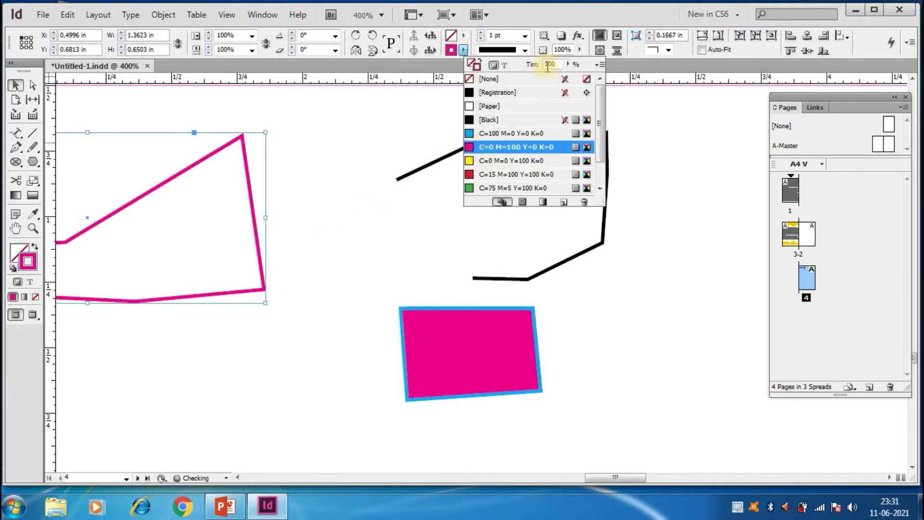
# Try a 30 pt stroke weight on the first open path and settle on 2 pt.
pyautogui.click(525, 36)
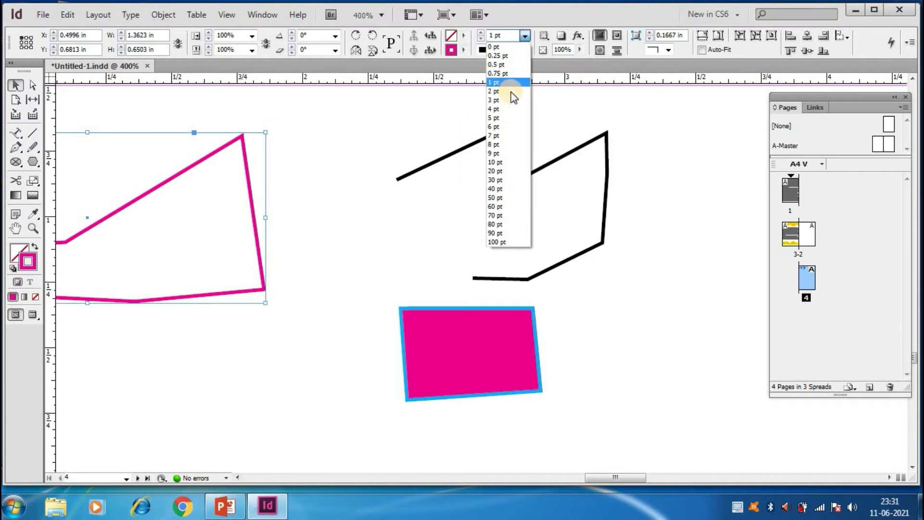
pyautogui.click(503, 181)
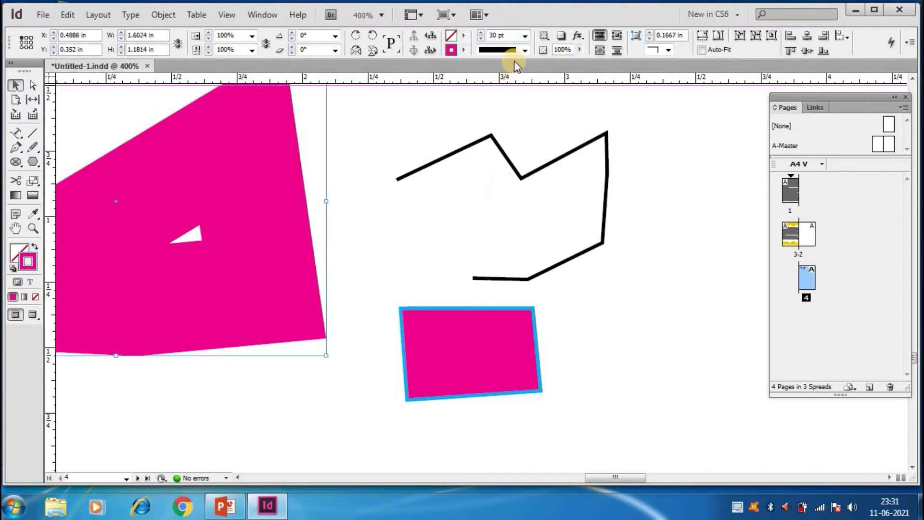
pyautogui.click(525, 35)
pyautogui.click(500, 93)
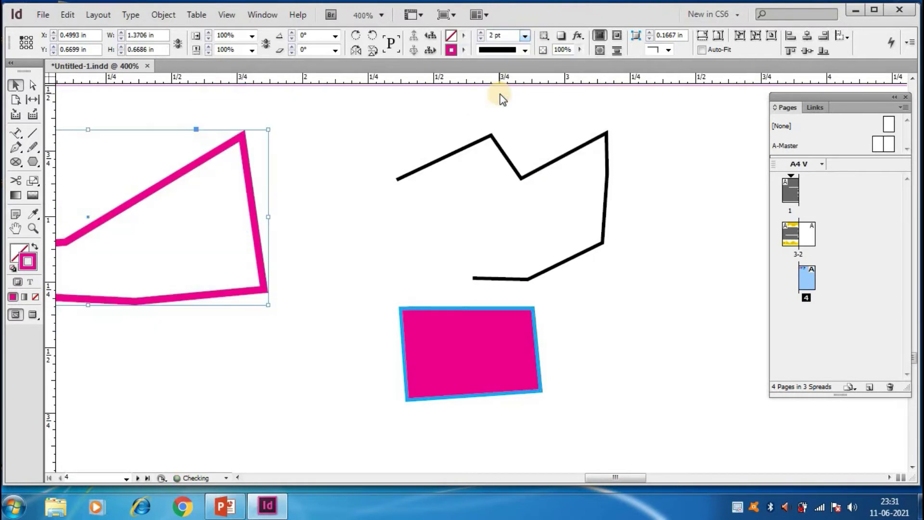
# Change the stroke type of the first open path to the triple-line style and deselect the path.
pyautogui.click(526, 49)
pyautogui.click(510, 134)
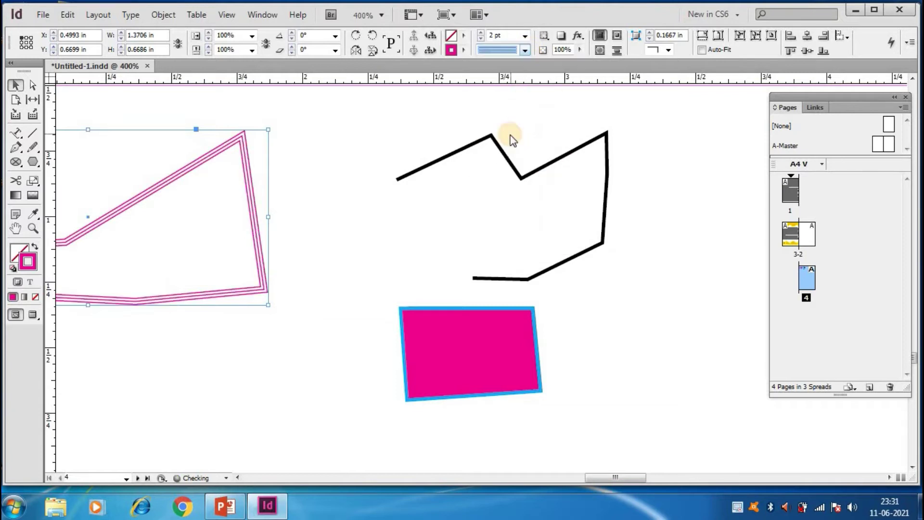
pyautogui.click(403, 248)
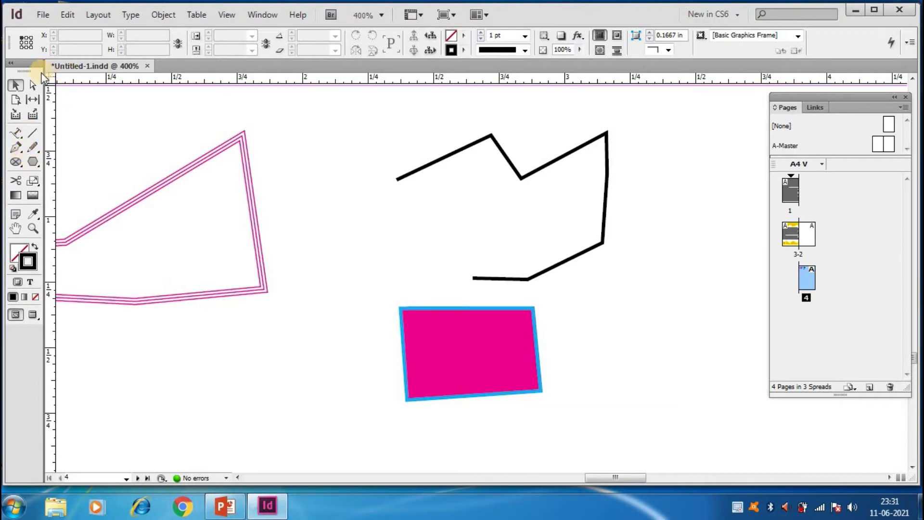
# Move the whole magenta path about 0.35 in to the right and about 0.05 in up using the Direct Selection tool.
pyautogui.click(33, 85)
pyautogui.click(241, 139)
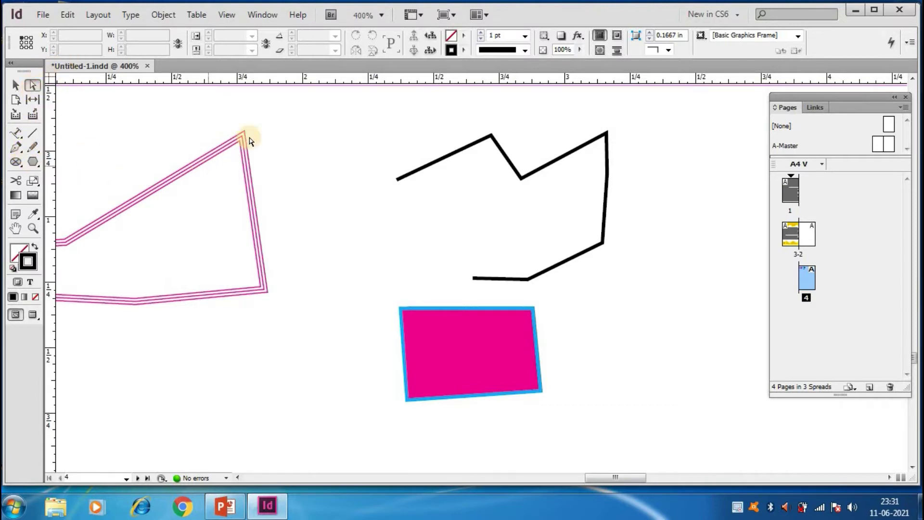
pyautogui.moveTo(240, 140); pyautogui.dragTo(332, 127)
pyautogui.click(48, 88)
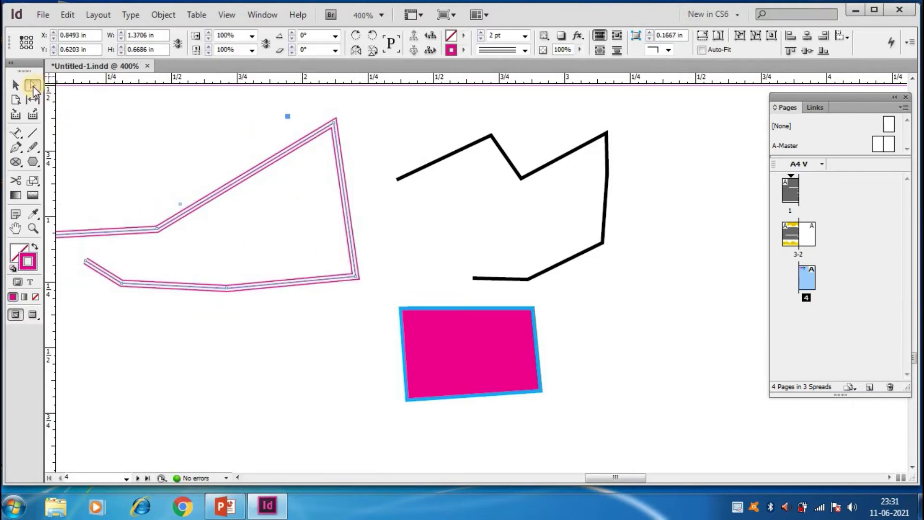
# Select individual anchor points on the magenta path and move its upper-right corner anchor to about X 2.3 in, Y 0.87 in.
pyautogui.click(158, 234)
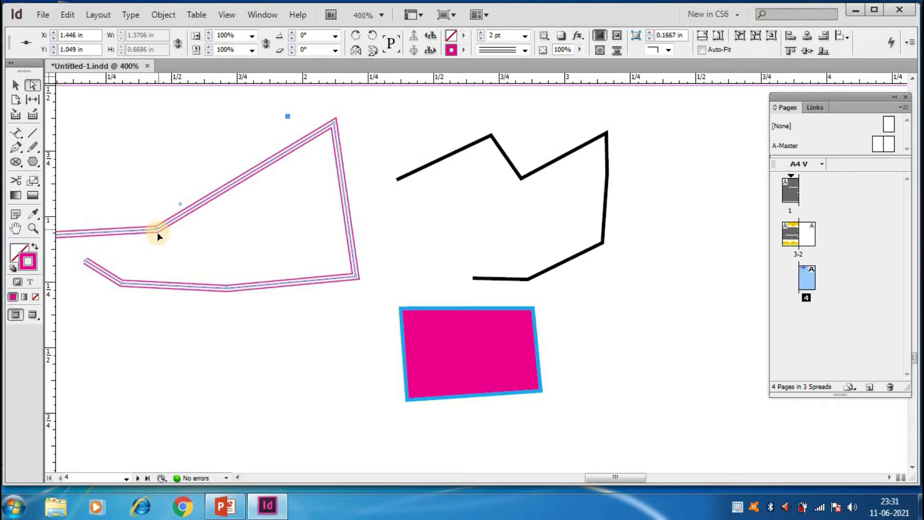
pyautogui.click(356, 277)
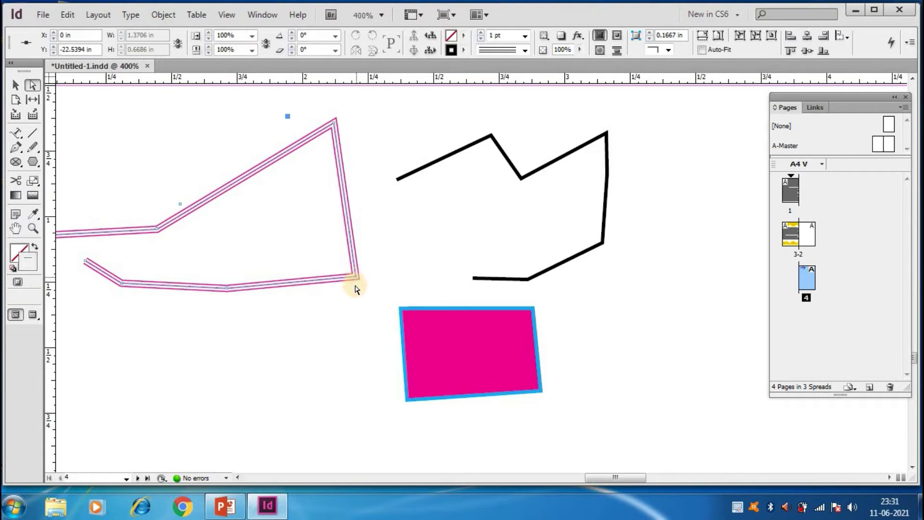
pyautogui.click(335, 125)
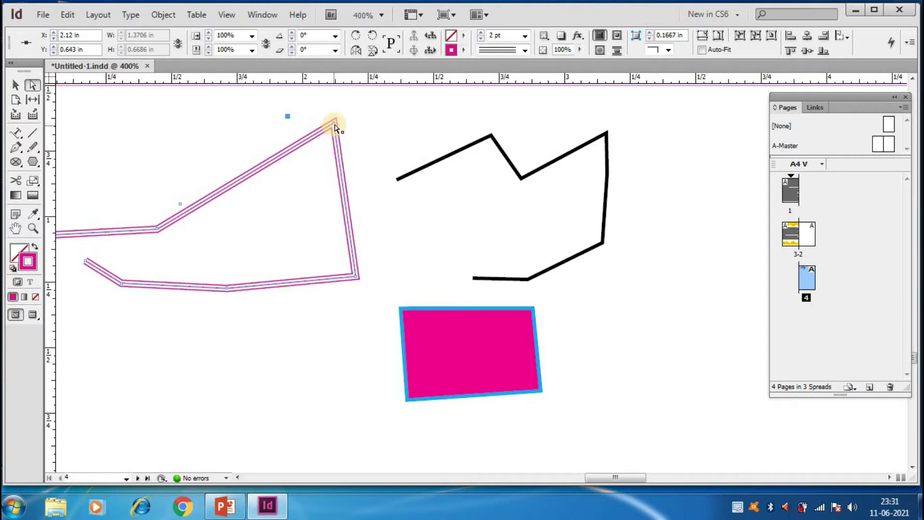
pyautogui.moveTo(335, 126); pyautogui.dragTo(284, 208)
pyautogui.moveTo(284, 208); pyautogui.dragTo(382, 181)
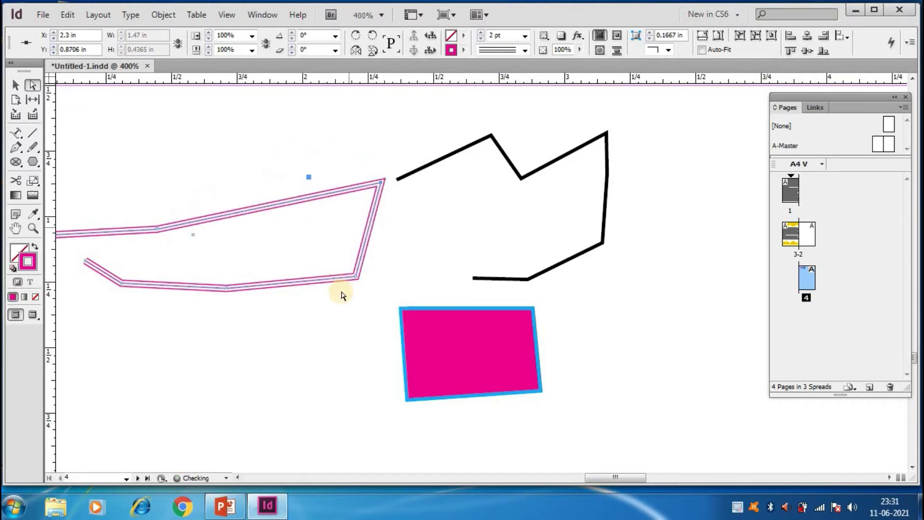
# Reshape the magenta path's lower side by moving its lower-right anchor inward and the next two anchors downward, and deselect it.
pyautogui.moveTo(356, 278); pyautogui.dragTo(230, 271)
pyautogui.click(121, 285)
pyautogui.moveTo(118, 283); pyautogui.dragTo(118, 329)
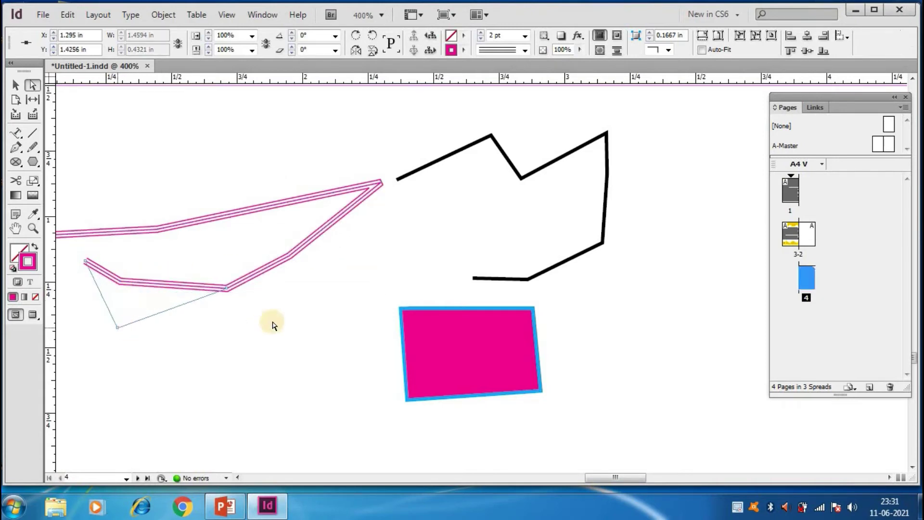
pyautogui.moveTo(227, 293); pyautogui.dragTo(280, 327)
pyautogui.click(128, 128)
# Draw an open straight-segment Pen path about 0.8 in wide and 0.12 in high above the magenta path.
pyautogui.click(13, 150)
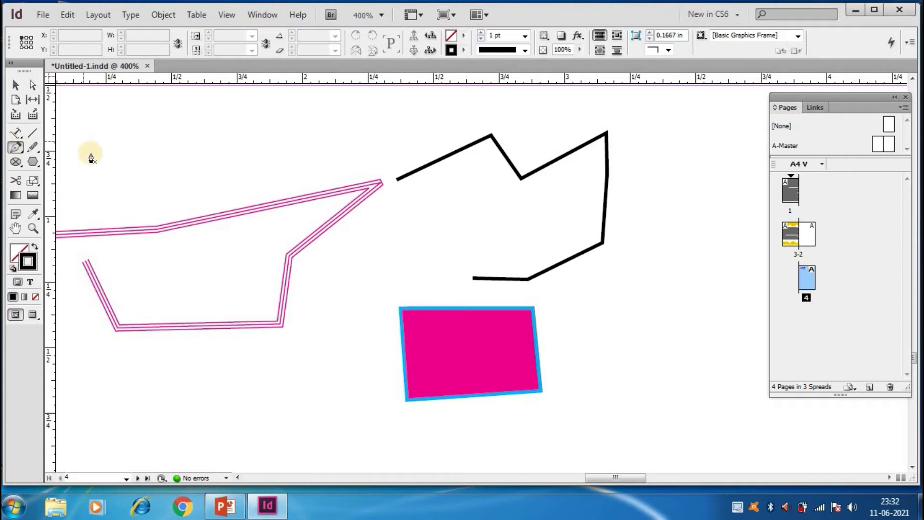
pyautogui.click(90, 138)
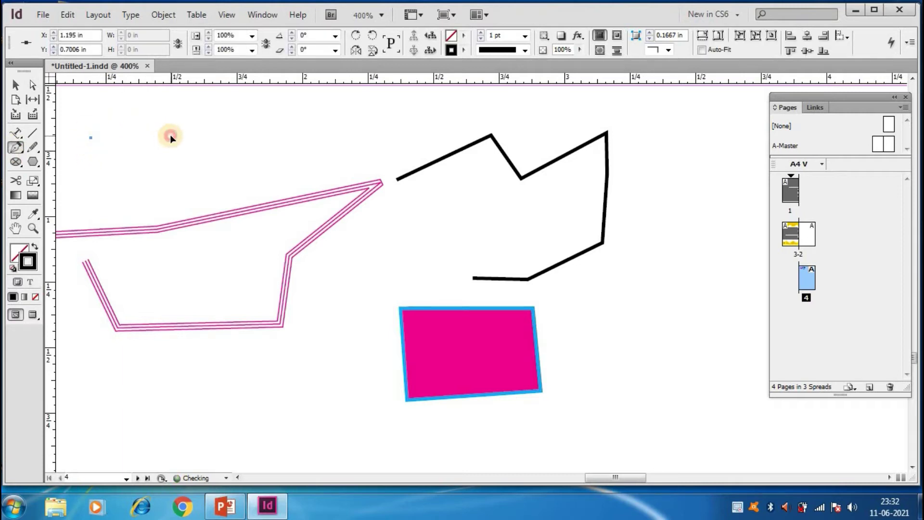
pyautogui.click(170, 137)
pyautogui.click(235, 135)
pyautogui.click(300, 109)
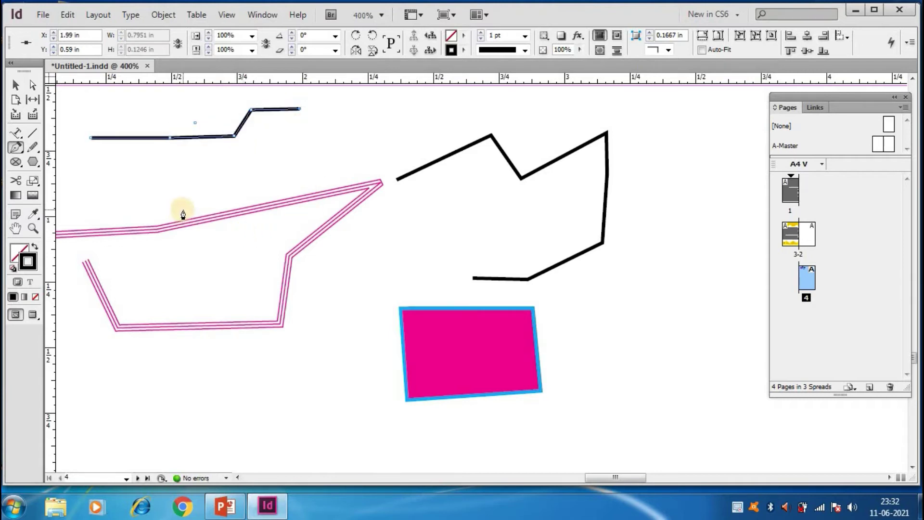
# In an empty area further down the page, draw a wavy Pen path with smooth anchor points, about 1.19 in wide and 0.72 in high.
pyautogui.scroll(-10, 241, 175)
pyautogui.hscroll(3, 241, 175)
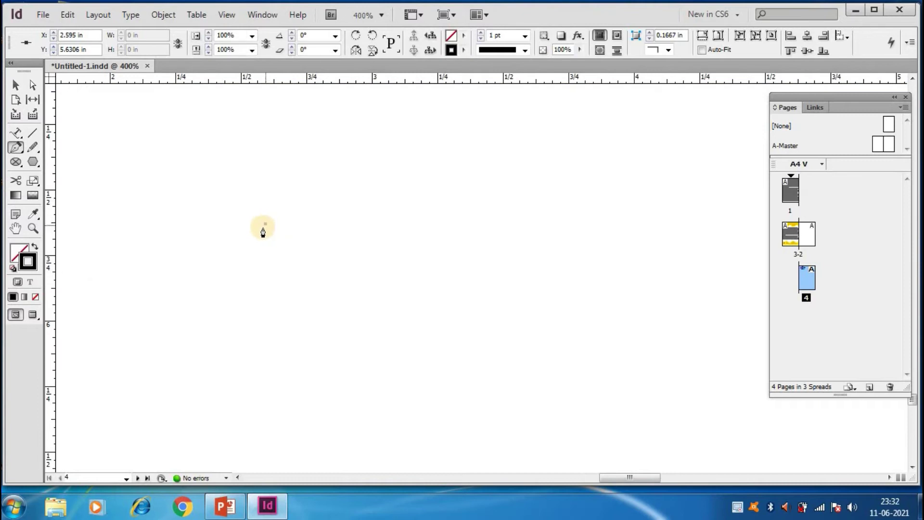
pyautogui.moveTo(311, 217)
pyautogui.mouseDown()
pyautogui.moveTo(310, 229)
pyautogui.moveTo(340, 247)
pyautogui.moveTo(319, 253)
pyautogui.moveTo(316, 265)
pyautogui.moveTo(352, 265)
pyautogui.moveTo(341, 270)
pyautogui.moveTo(356, 249)
pyautogui.moveTo(333, 268)
pyautogui.mouseUp()
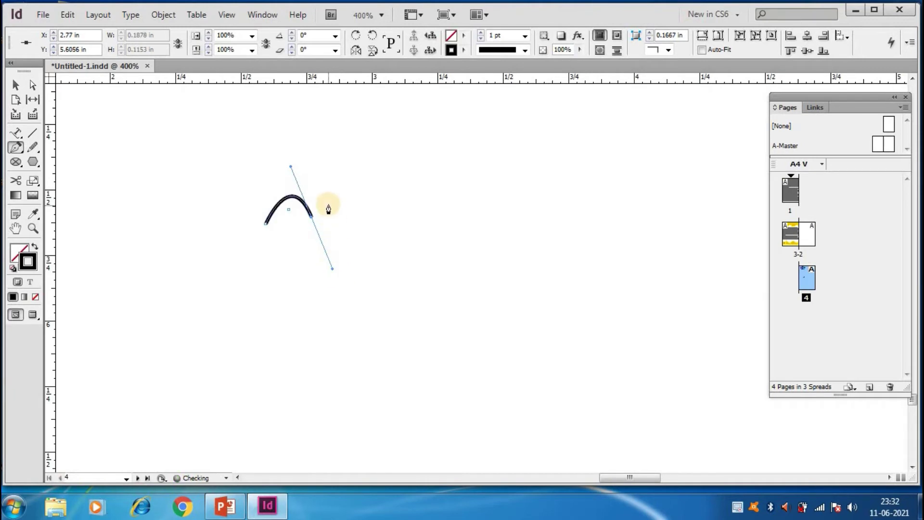
pyautogui.moveTo(353, 203)
pyautogui.mouseDown()
pyautogui.moveTo(356, 212)
pyautogui.moveTo(347, 199)
pyautogui.mouseUp()
pyautogui.moveTo(399, 175); pyautogui.dragTo(408, 232)
pyautogui.moveTo(475, 174)
pyautogui.mouseDown()
pyautogui.moveTo(461, 163)
pyautogui.moveTo(476, 158)
pyautogui.mouseUp()
pyautogui.moveTo(562, 163); pyautogui.dragTo(565, 214)
pyautogui.moveTo(525, 281)
pyautogui.mouseDown()
pyautogui.moveTo(501, 248)
pyautogui.moveTo(451, 260)
pyautogui.mouseUp()
pyautogui.moveTo(430, 325); pyautogui.dragTo(443, 344)
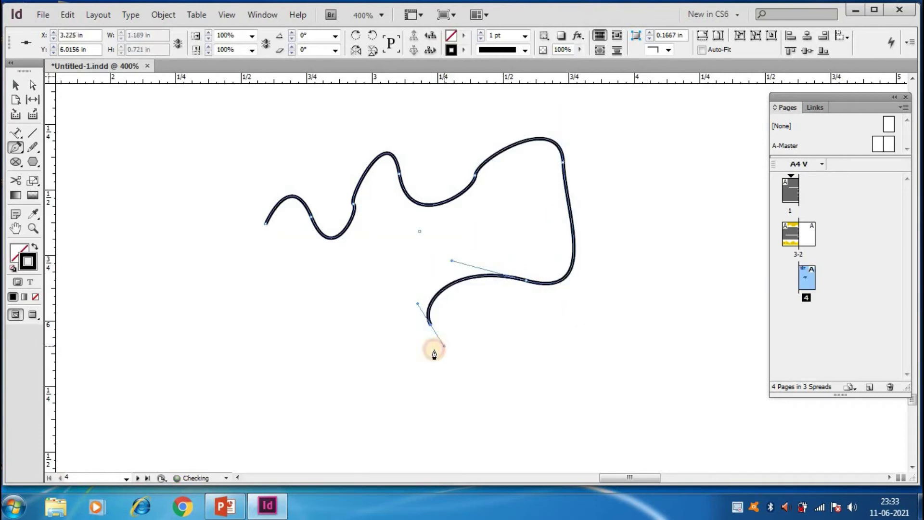
# Extend the wavy path around its lower and left sides and close it into a shape about 1.57 in wide and 1.04 in high.
pyautogui.moveTo(275, 387)
pyautogui.mouseDown()
pyautogui.moveTo(271, 325)
pyautogui.moveTo(292, 321)
pyautogui.mouseUp()
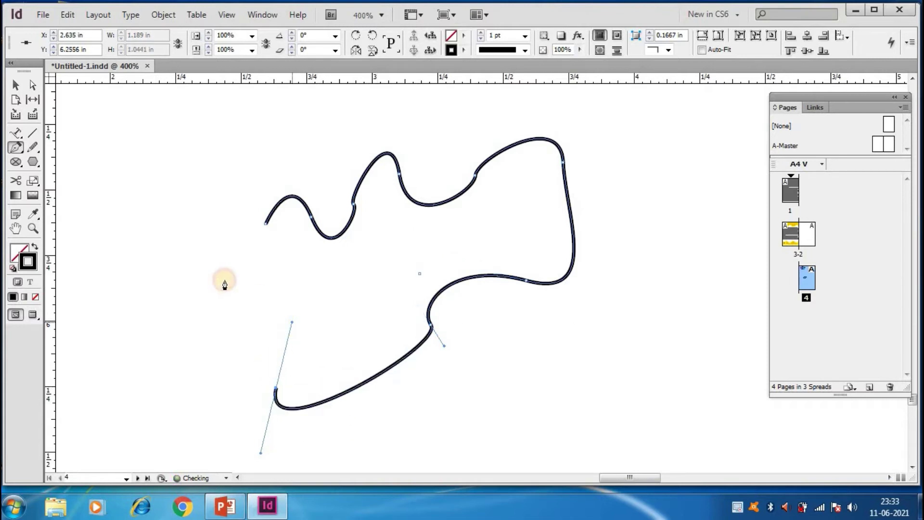
pyautogui.moveTo(213, 289); pyautogui.dragTo(177, 300)
pyautogui.moveTo(176, 243)
pyautogui.mouseDown()
pyautogui.moveTo(202, 255)
pyautogui.moveTo(242, 224)
pyautogui.mouseUp()
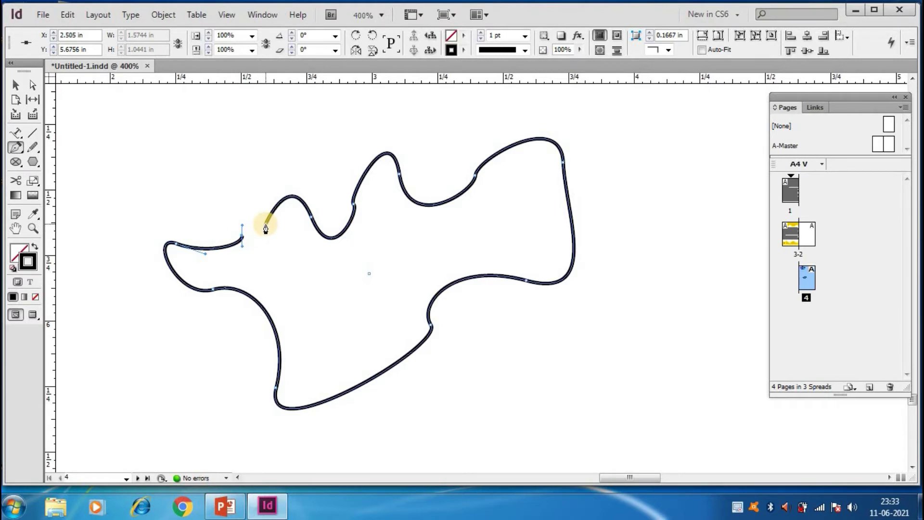
pyautogui.click(265, 227)
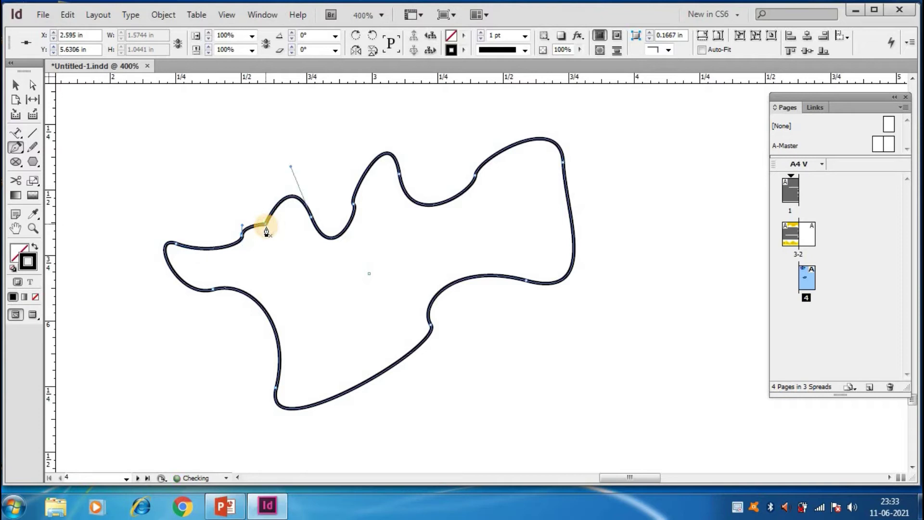
# Move the whole closed curved shape slightly right and up using the Direct Selection tool, and deselect it.
pyautogui.click(15, 86)
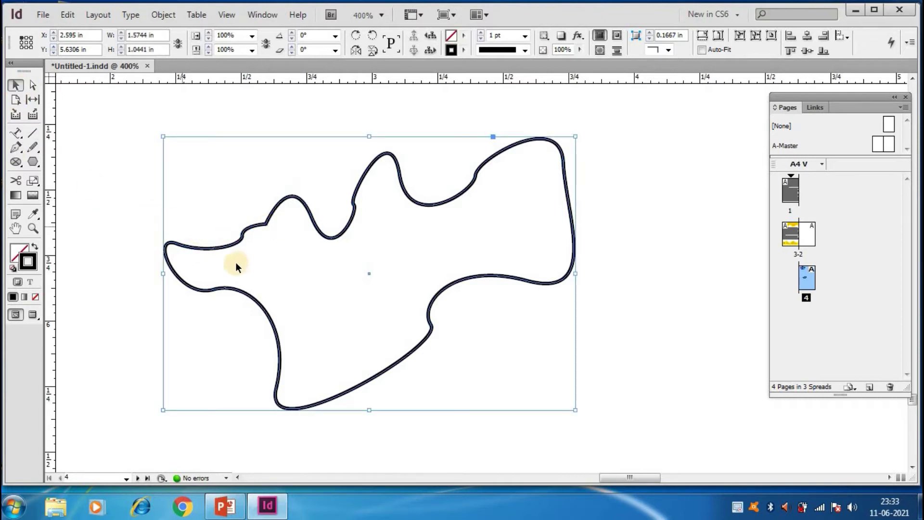
pyautogui.click(32, 87)
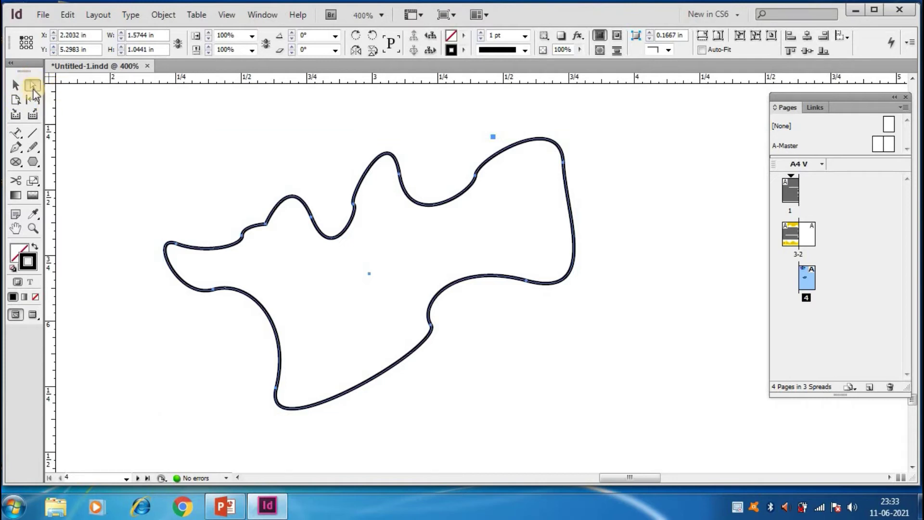
pyautogui.click(483, 164)
pyautogui.moveTo(483, 163); pyautogui.dragTo(500, 149)
pyautogui.click(181, 154)
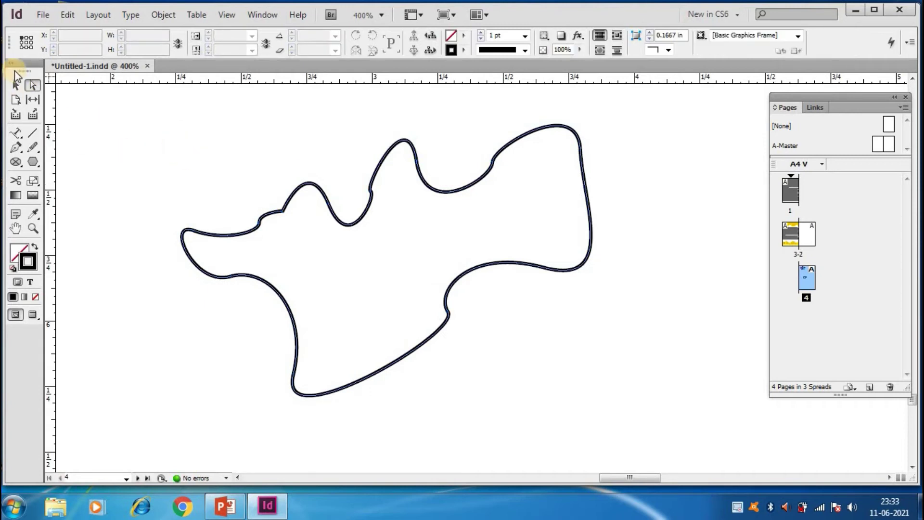
# Reshape the bumps along the curved shape's upper edge by adjusting the direction handles of its anchor points.
pyautogui.click(493, 164)
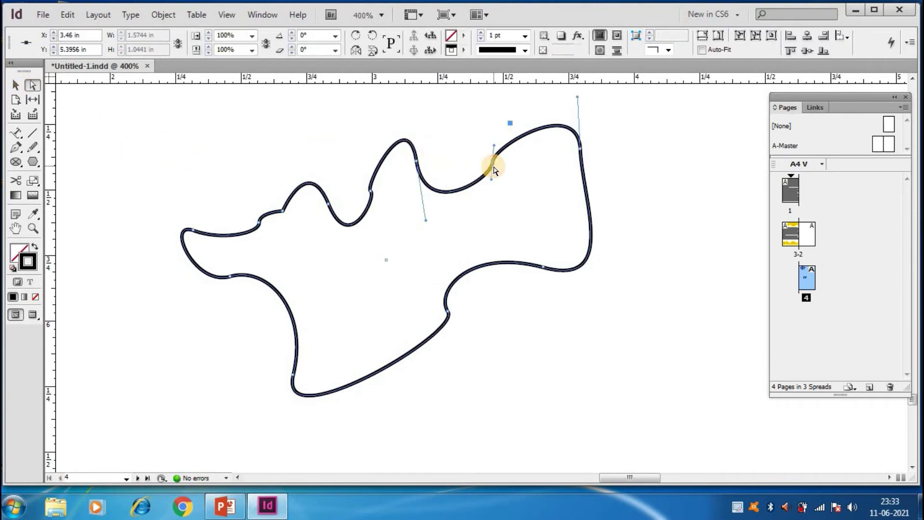
pyautogui.moveTo(426, 221); pyautogui.dragTo(354, 180)
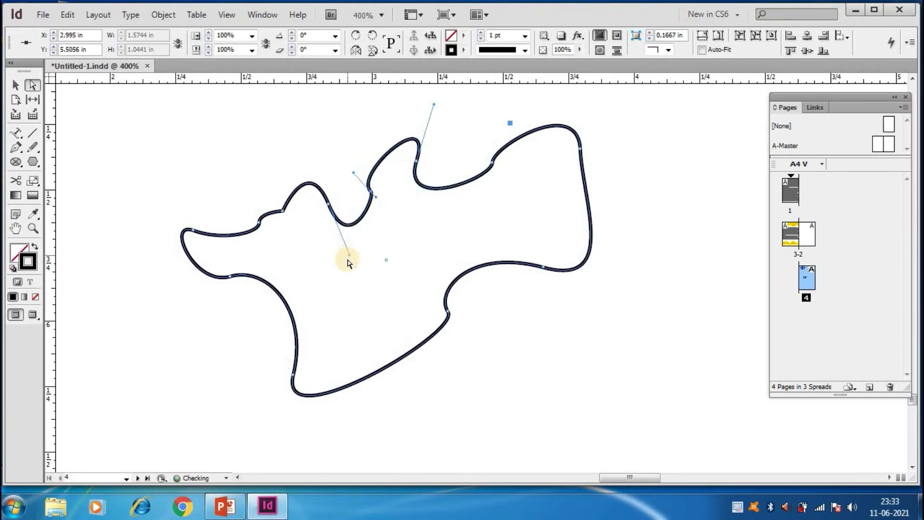
pyautogui.moveTo(349, 258); pyautogui.dragTo(321, 256)
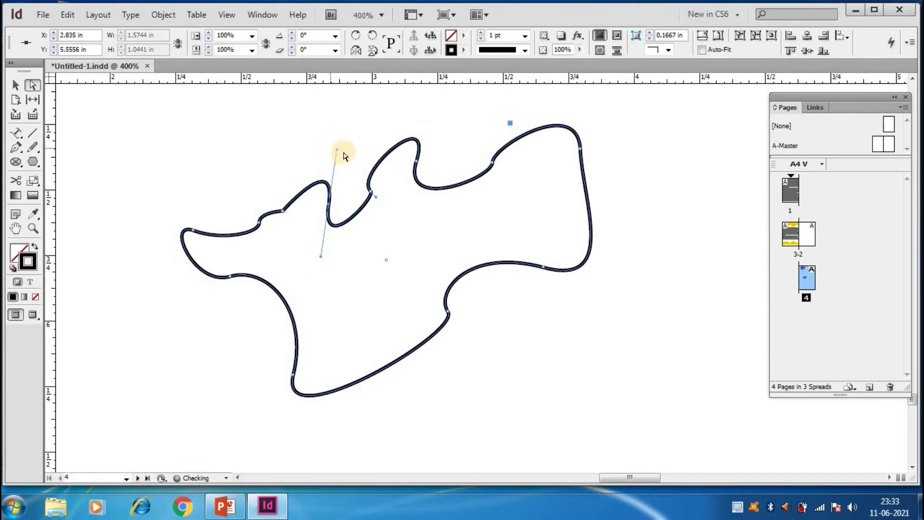
pyautogui.click(259, 225)
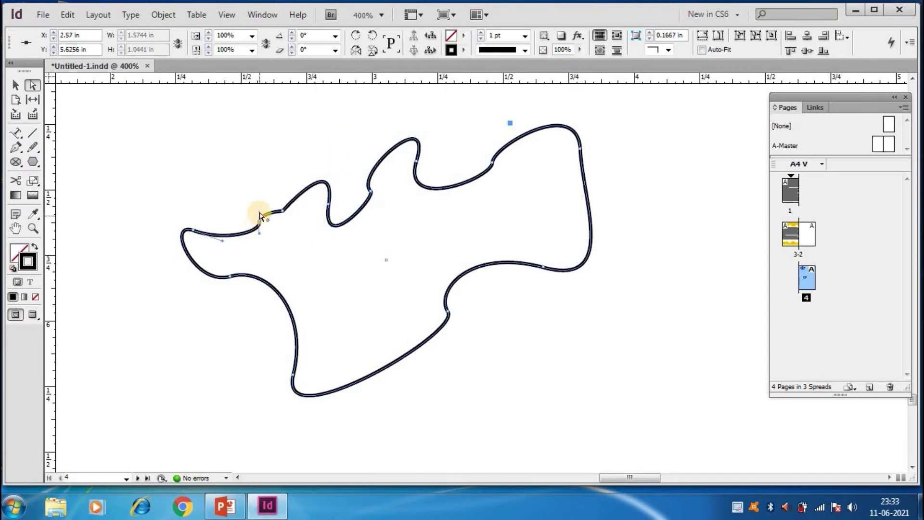
pyautogui.moveTo(239, 208); pyautogui.dragTo(268, 264)
pyautogui.moveTo(253, 209); pyautogui.dragTo(262, 181)
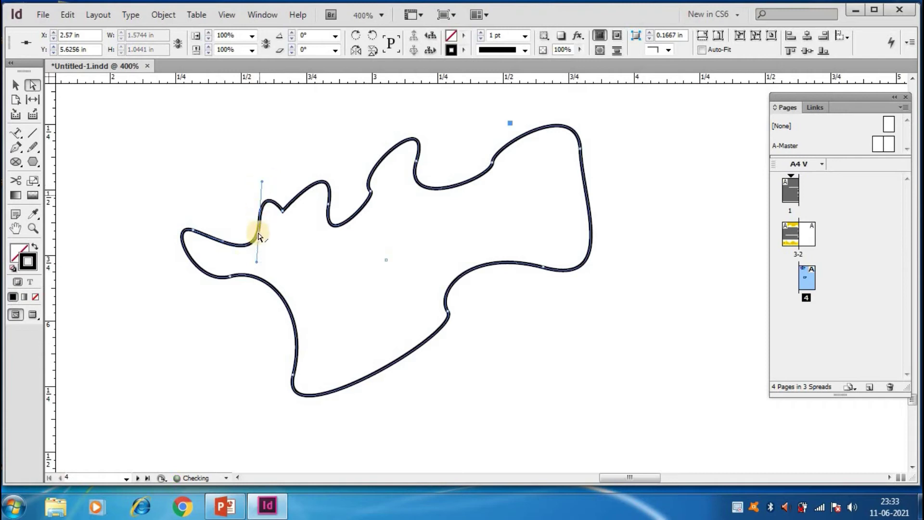
# Try tilting the direction handles of the anchor on the curved shape's lower-left edge, and restore their angle.
pyautogui.click(231, 277)
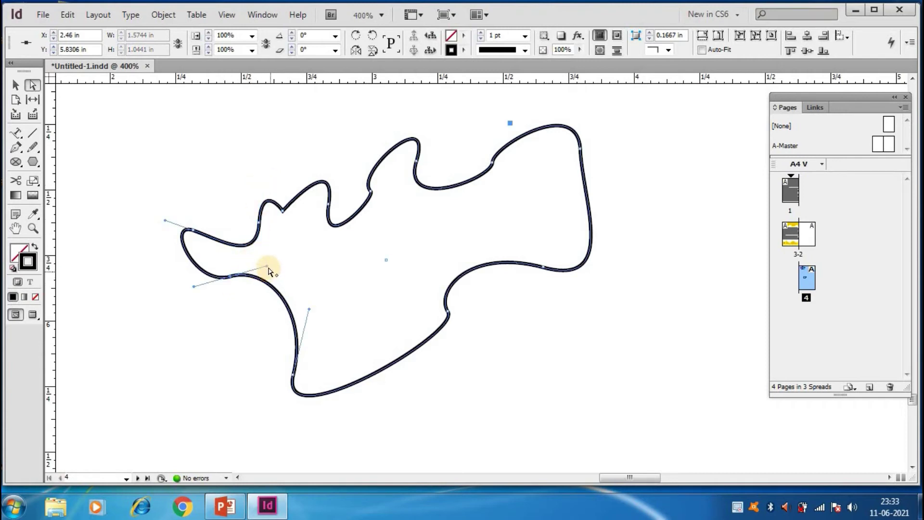
pyautogui.moveTo(263, 287); pyautogui.dragTo(262, 290)
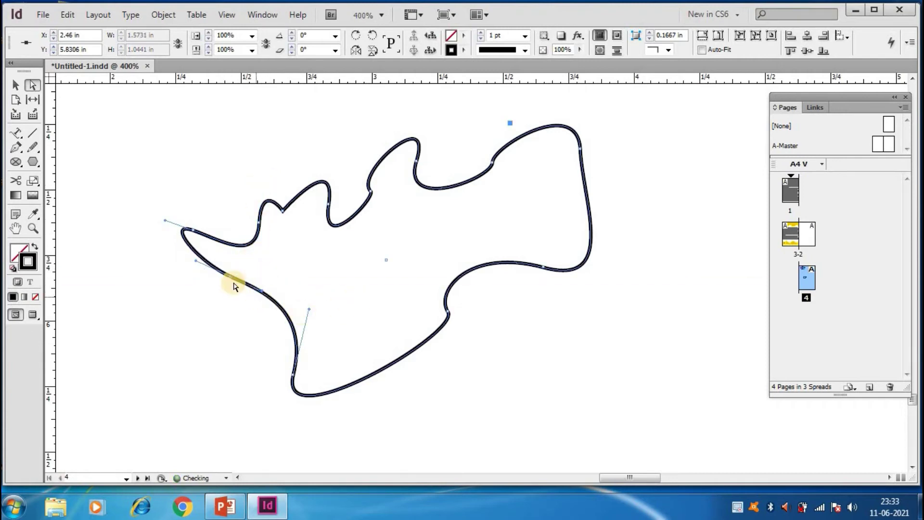
pyautogui.moveTo(195, 265); pyautogui.dragTo(199, 287)
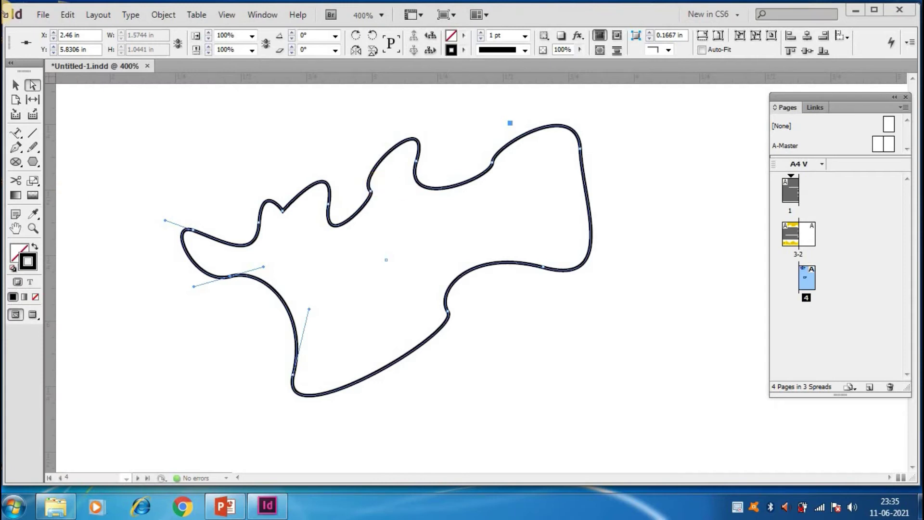
# Start a new straight-segment Pen path below and right of the curved shape, about 0.8 in wide and 0.27 in high.
pyautogui.click(15, 147)
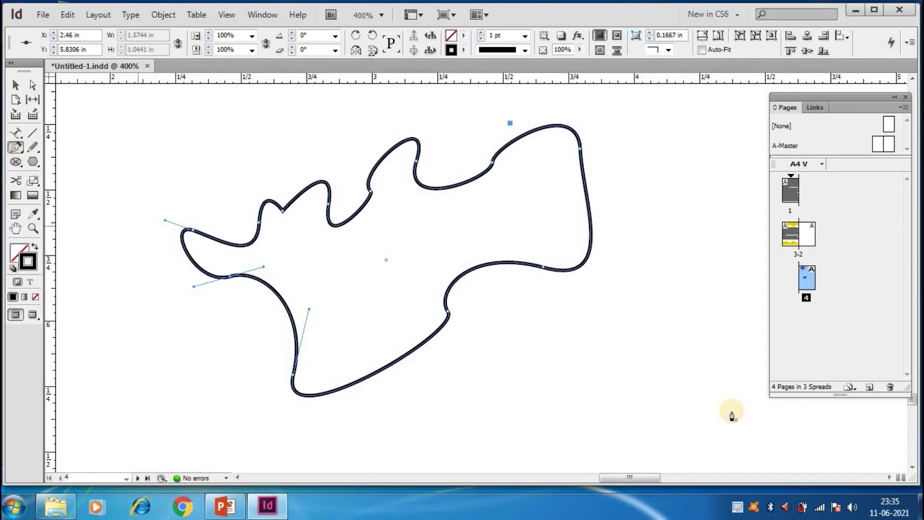
pyautogui.click(506, 376)
pyautogui.click(640, 380)
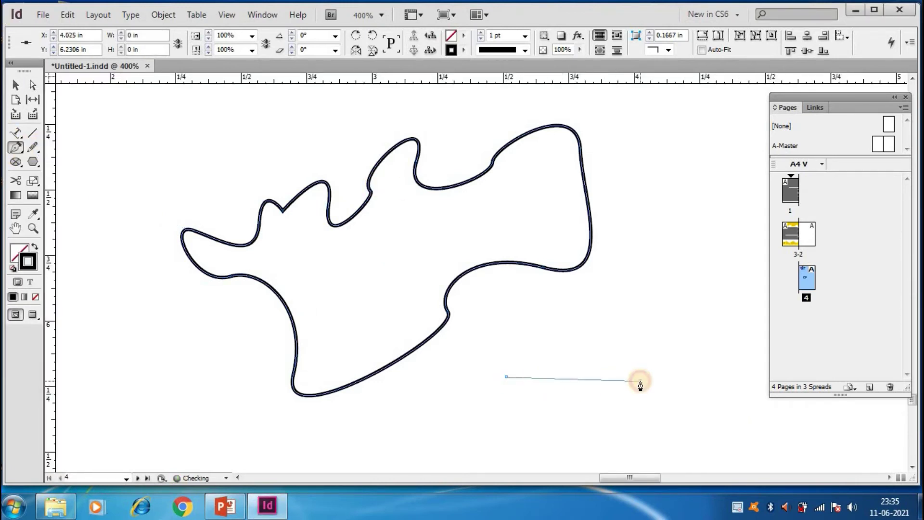
pyautogui.click(694, 368)
pyautogui.click(713, 313)
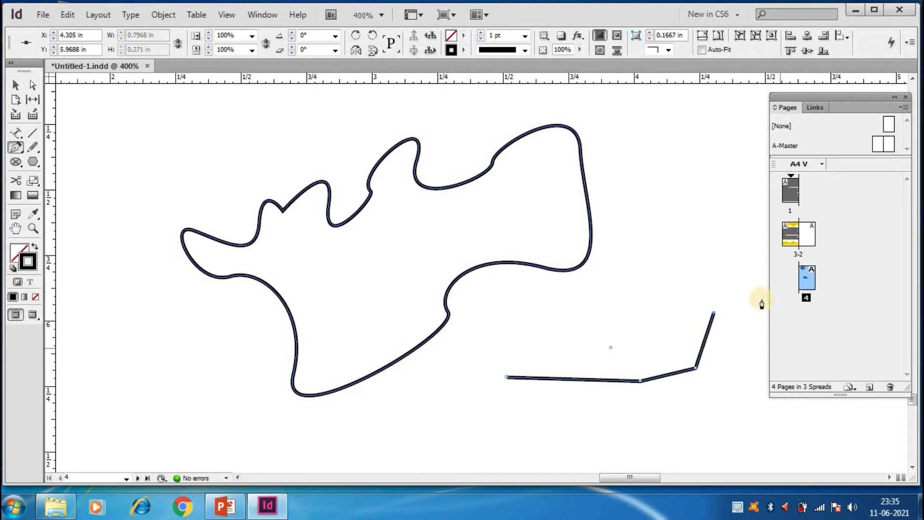
# Continue the straight-segment Pen path upward and back leftward through stepped corners, making it about 0.94 in wide and 0.7 in high.
pyautogui.click(751, 312)
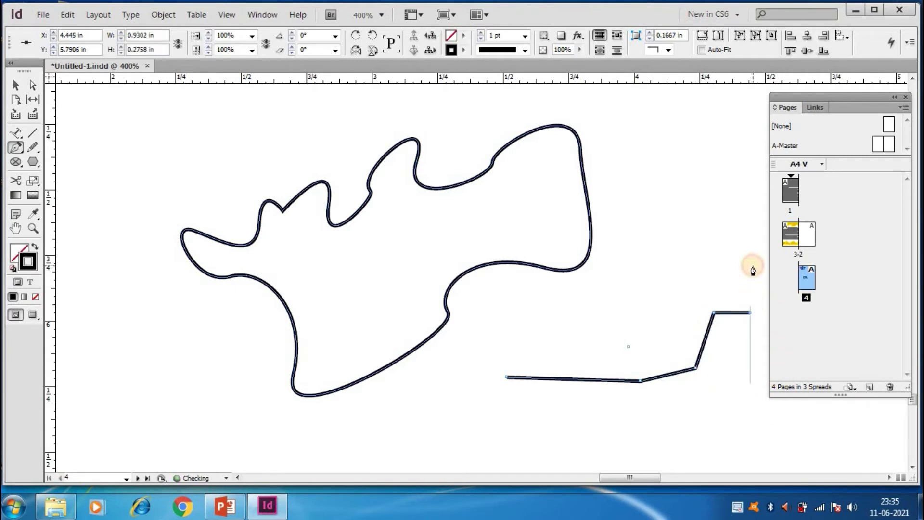
pyautogui.click(750, 266)
pyautogui.click(751, 237)
pyautogui.click(713, 237)
pyautogui.moveTo(677, 201); pyautogui.dragTo(648, 202)
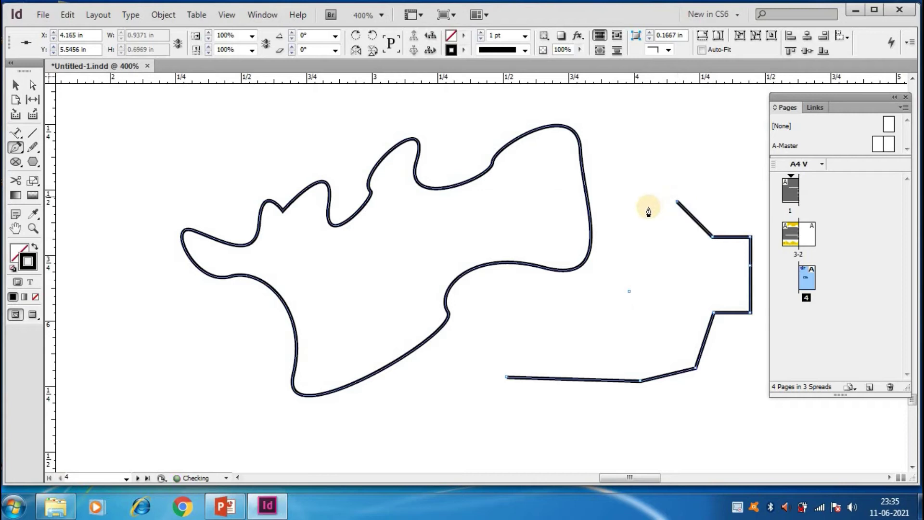
pyautogui.click(649, 201)
pyautogui.click(638, 212)
pyautogui.click(637, 230)
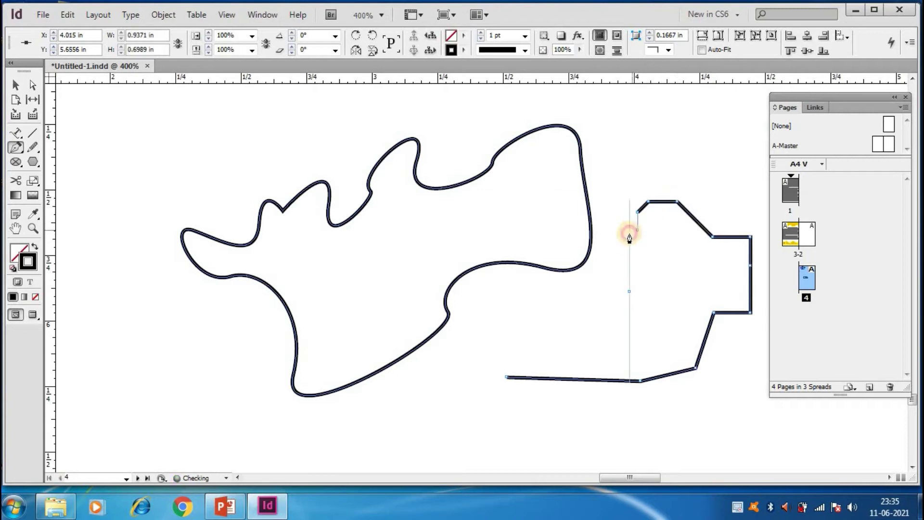
pyautogui.click(620, 230)
pyautogui.click(613, 236)
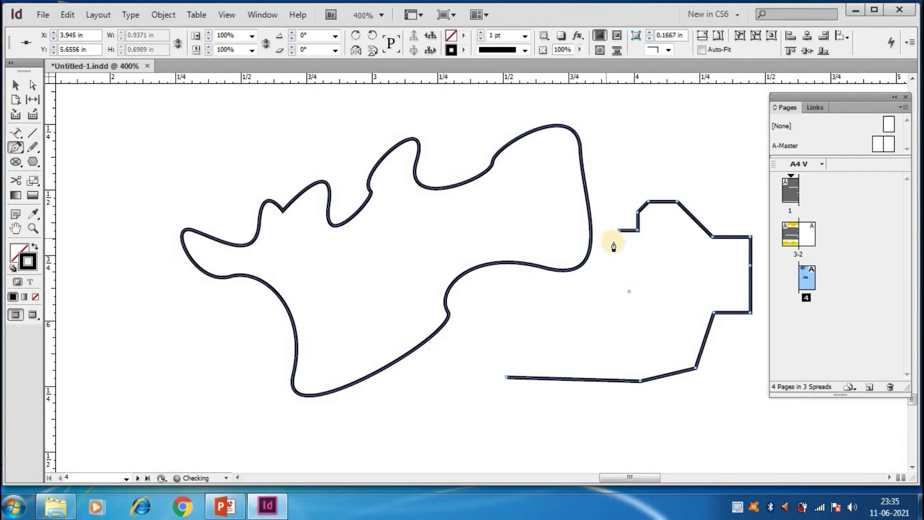
pyautogui.click(613, 259)
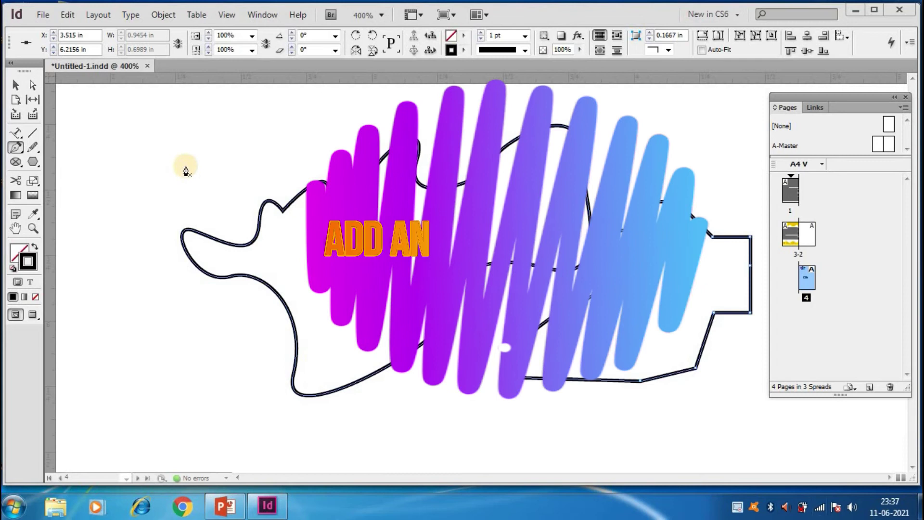
# Add one anchor point on the curved shape's lower-right edge and another on its lower-left edge with the Add Anchor Point tool.
pyautogui.moveTo(22, 149); pyautogui.dragTo(45, 166)
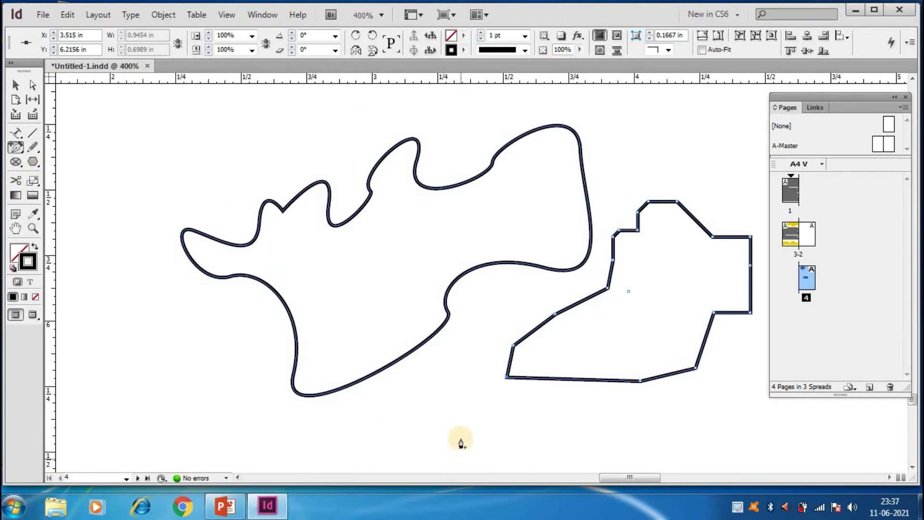
pyautogui.click(383, 369)
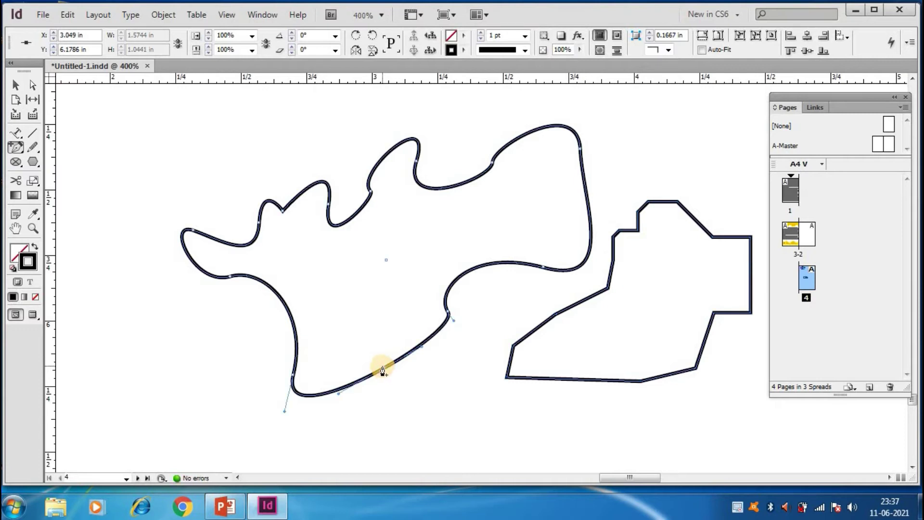
pyautogui.click(280, 299)
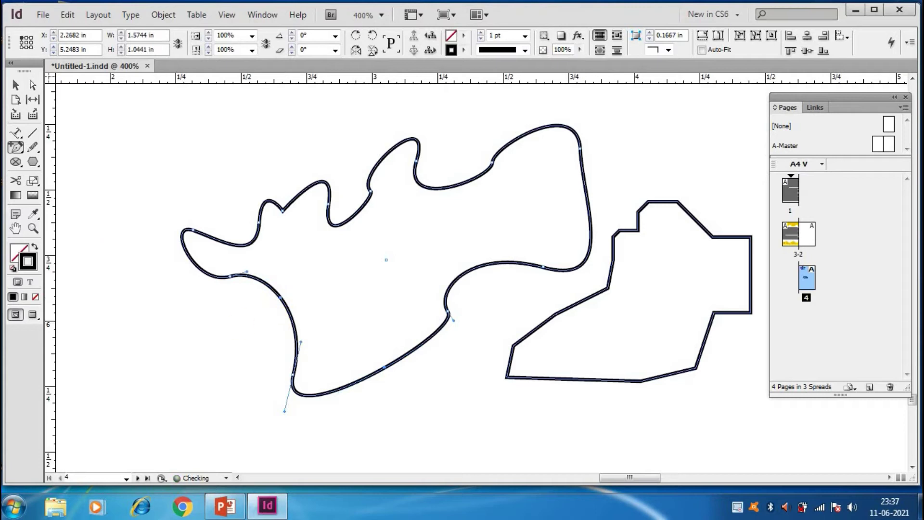
# Move the added lower-left anchor inward and the added lower-right anchor outward with the Direct Selection tool.
pyautogui.click(32, 85)
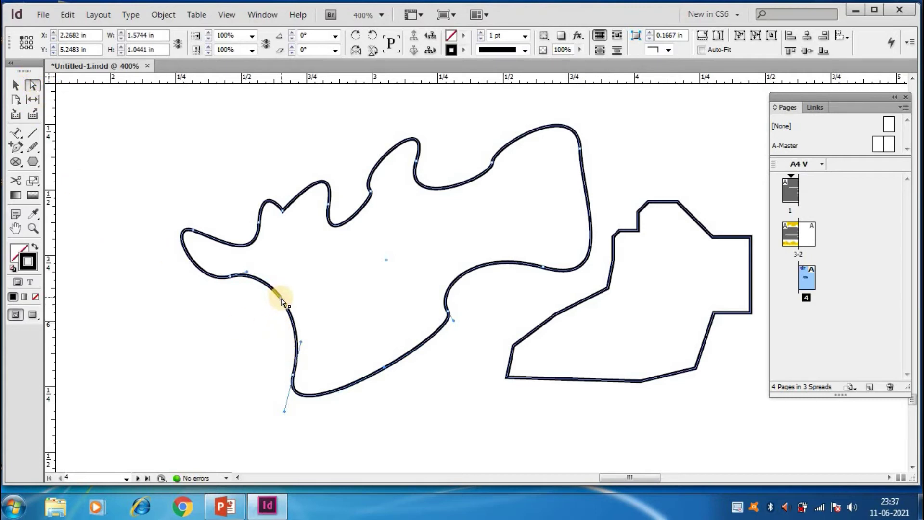
pyautogui.moveTo(280, 299); pyautogui.dragTo(299, 285)
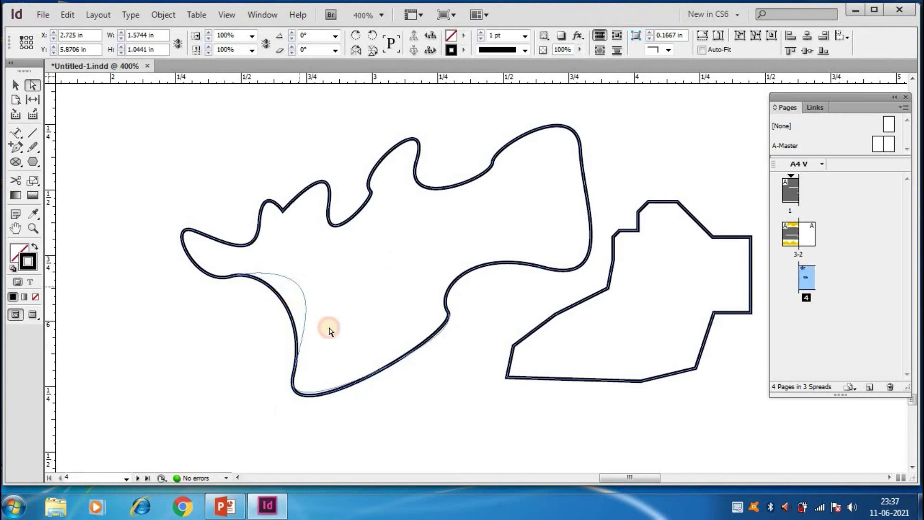
pyautogui.moveTo(406, 368); pyautogui.dragTo(395, 383)
pyautogui.click(129, 282)
# Reshape the curved shape's lower-right bulge by adjusting both direction handles of the added anchor there, and deselect the shape.
pyautogui.click(413, 379)
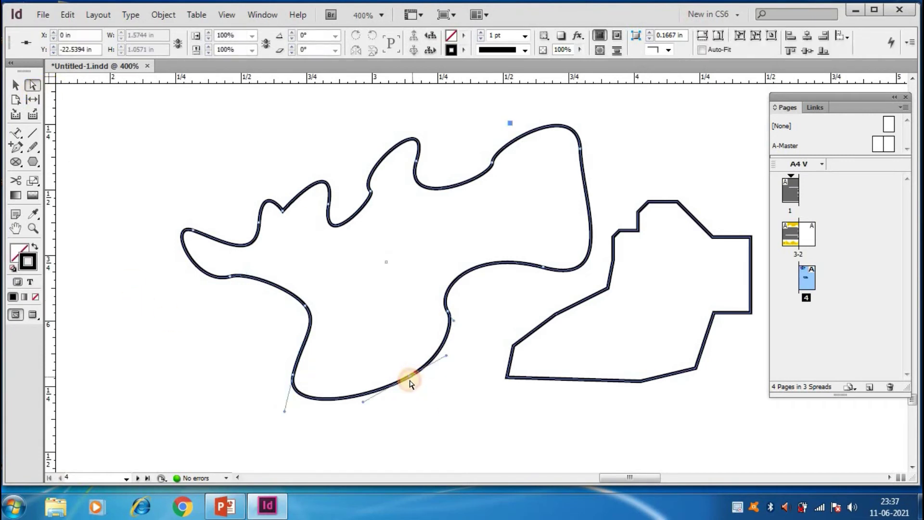
pyautogui.moveTo(447, 358); pyautogui.dragTo(439, 386)
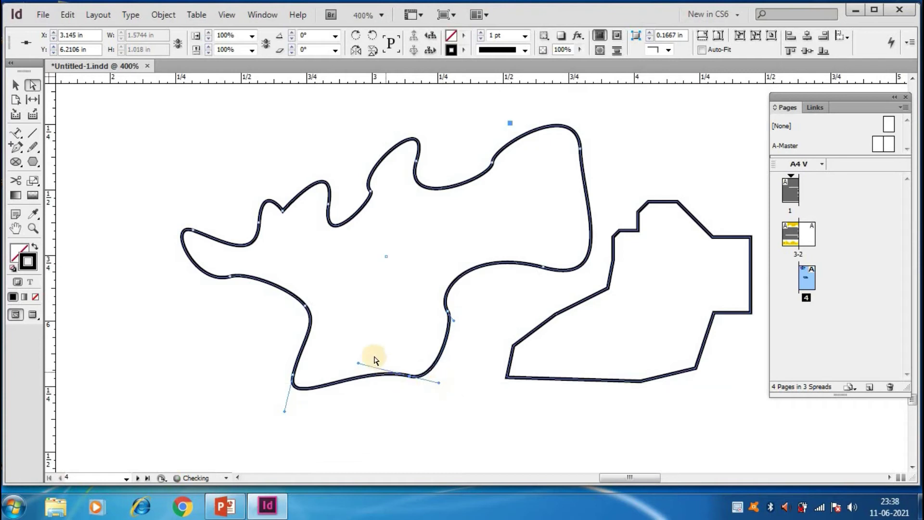
pyautogui.moveTo(359, 363); pyautogui.dragTo(368, 420)
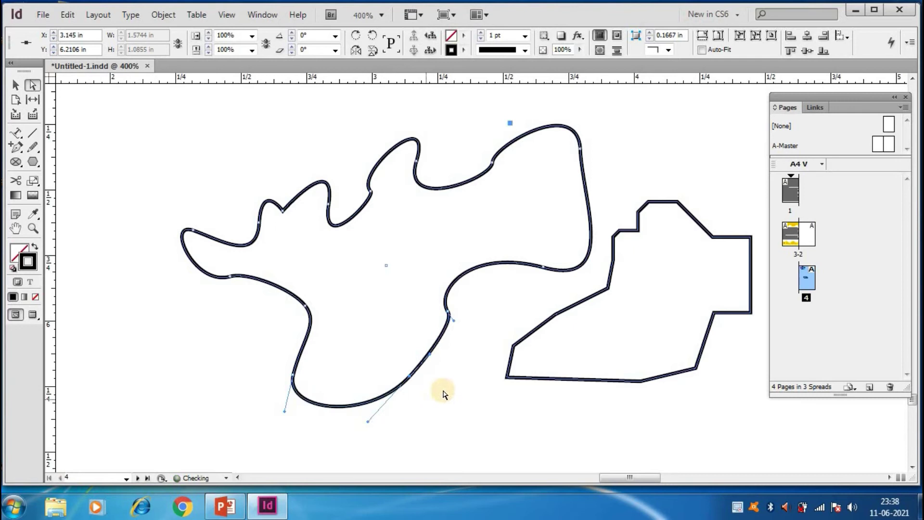
pyautogui.click(262, 311)
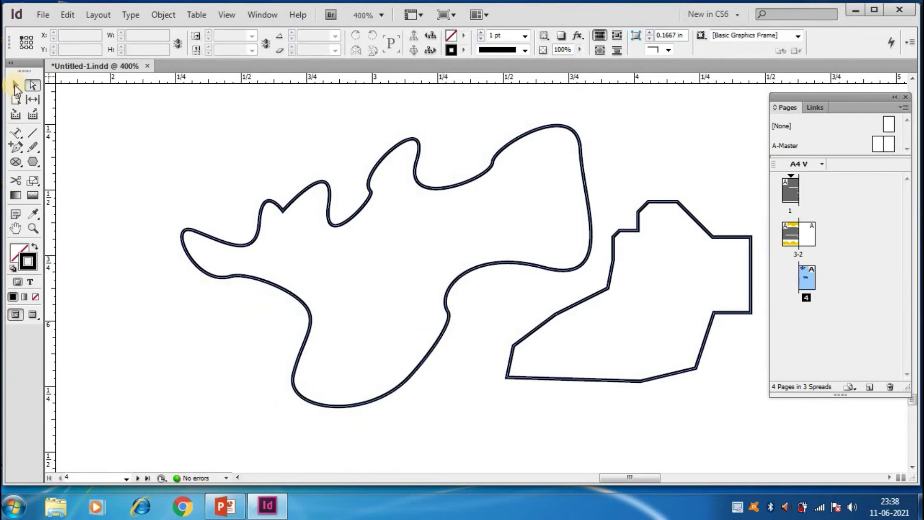
pyautogui.click(16, 87)
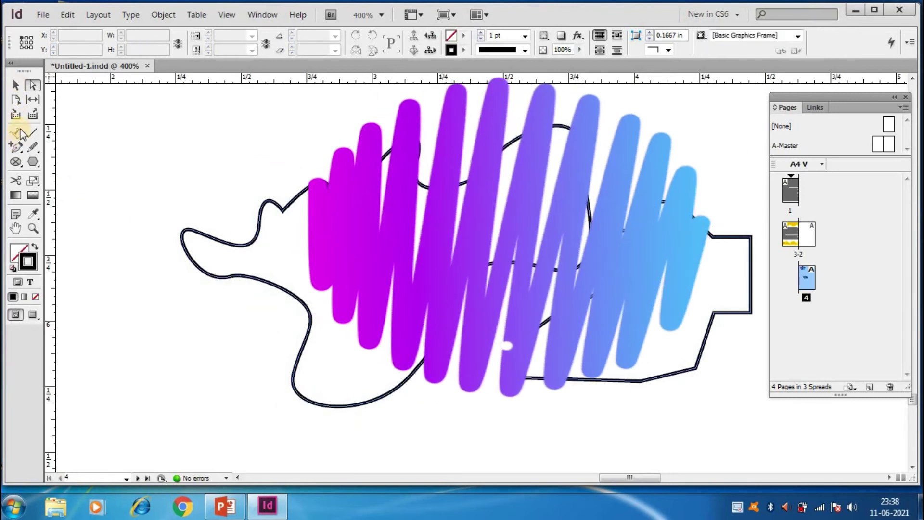
# Remove the anchor at the small kink on the curved shape's right side with the Delete Anchor Point tool.
pyautogui.click(22, 151)
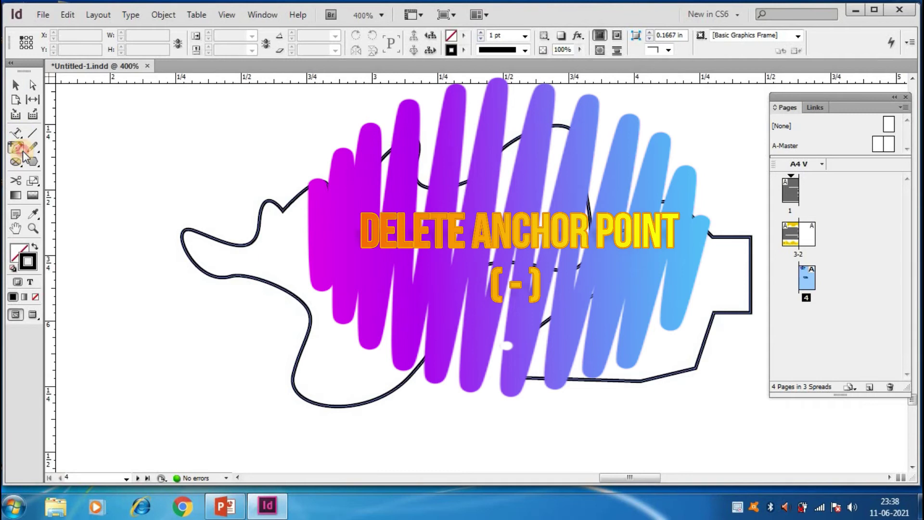
pyautogui.click(57, 176)
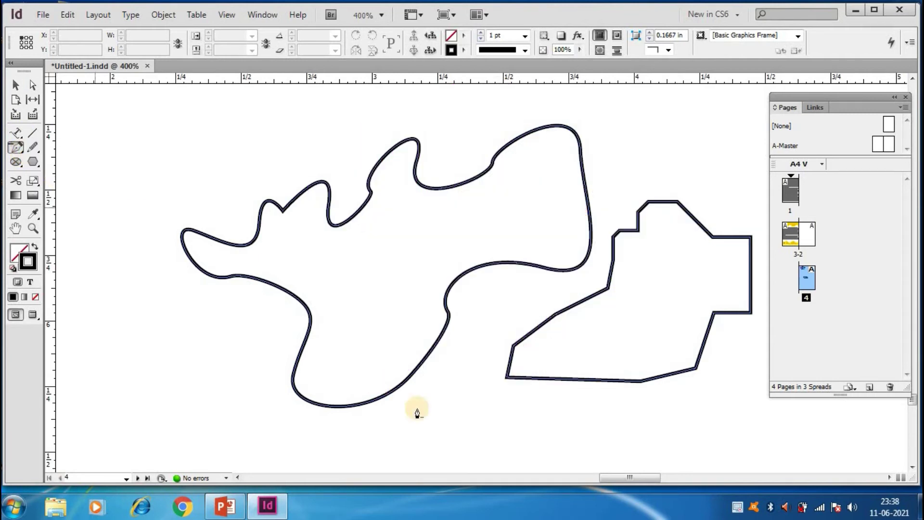
pyautogui.click(354, 406)
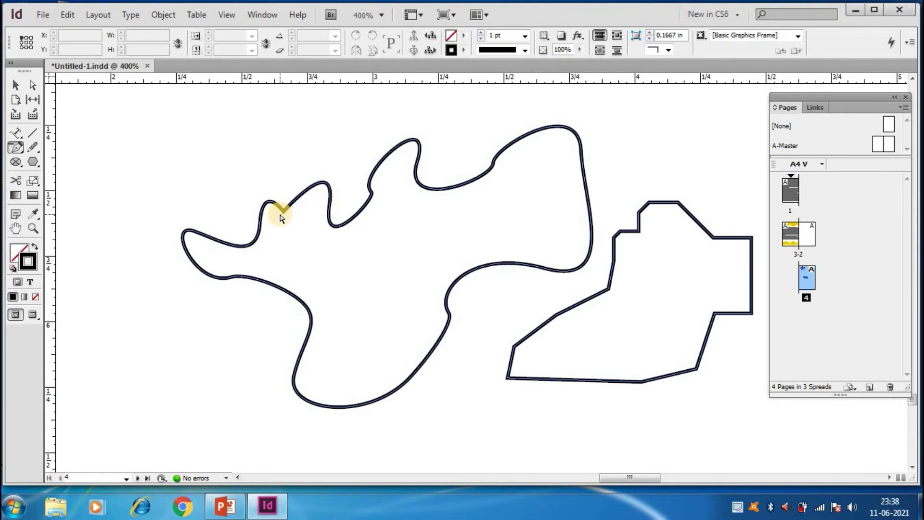
pyautogui.hotkey('ctrl', '=')
pyautogui.hotkey('ctrl', '=')
pyautogui.hotkey('ctrl', '=')
pyautogui.hotkey('ctrl', '=')
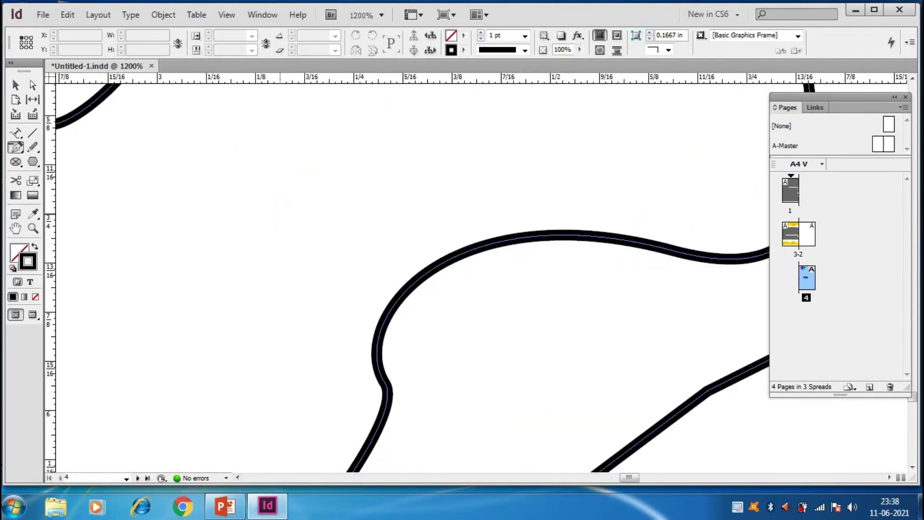
pyautogui.click(33, 85)
pyautogui.click(62, 124)
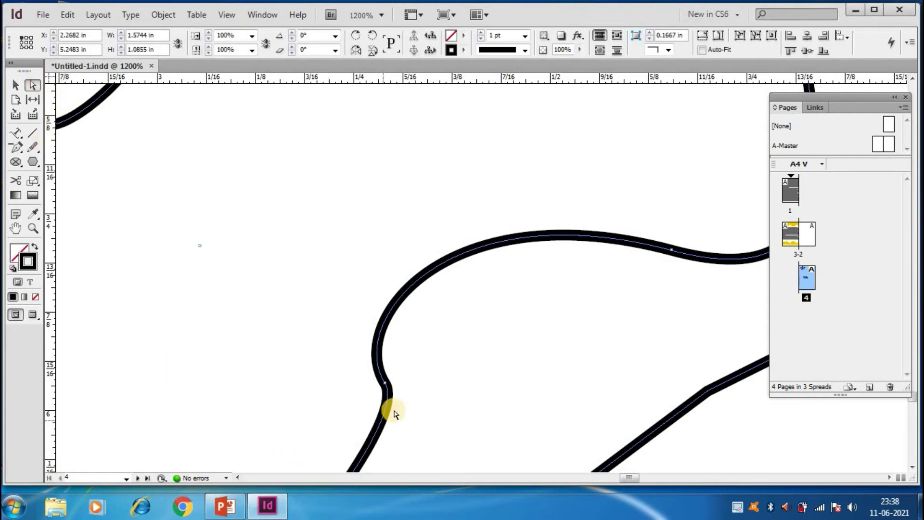
pyautogui.click(387, 385)
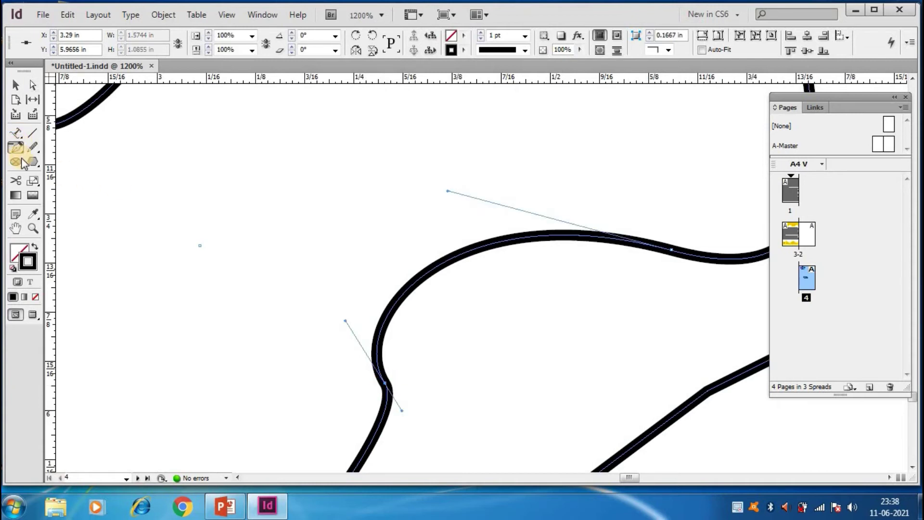
pyautogui.click(386, 390)
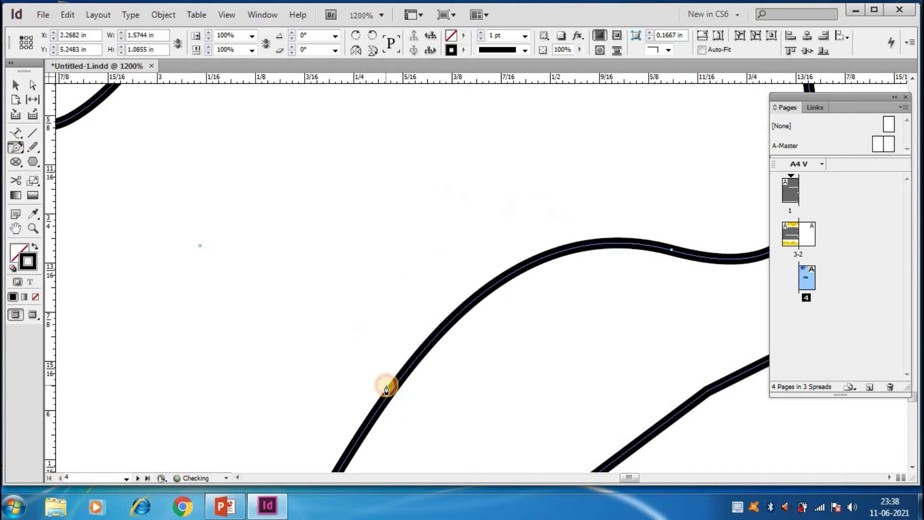
# Delete the added anchor on the curved shape's lower-left edge.
pyautogui.hotkey('ctrl', '0')
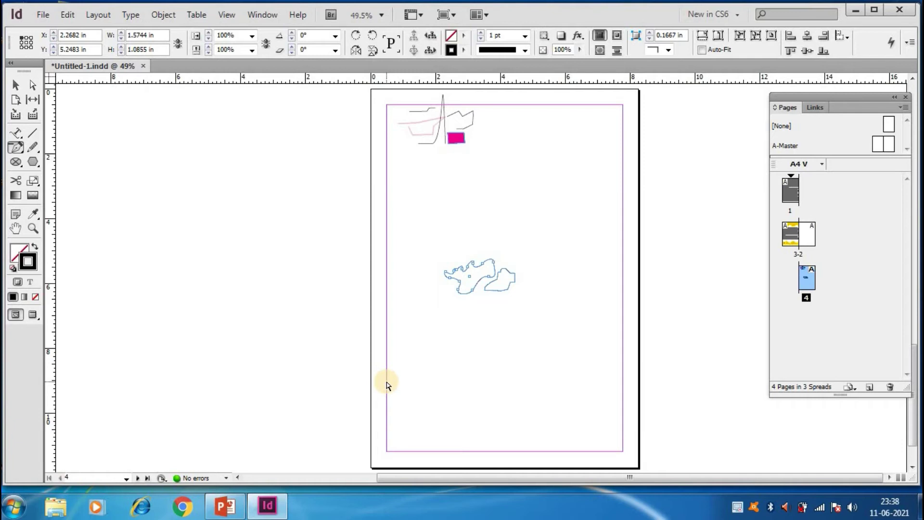
pyautogui.hotkey('ctrl', '4')
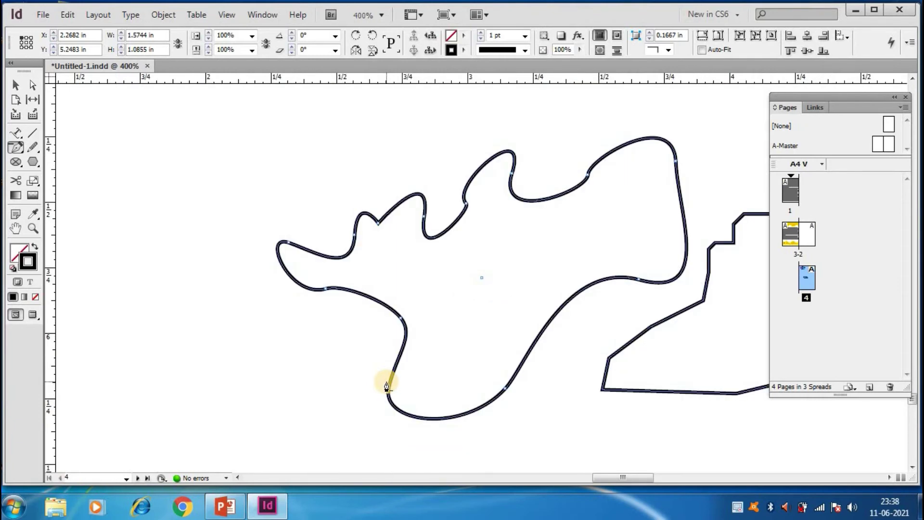
pyautogui.click(400, 323)
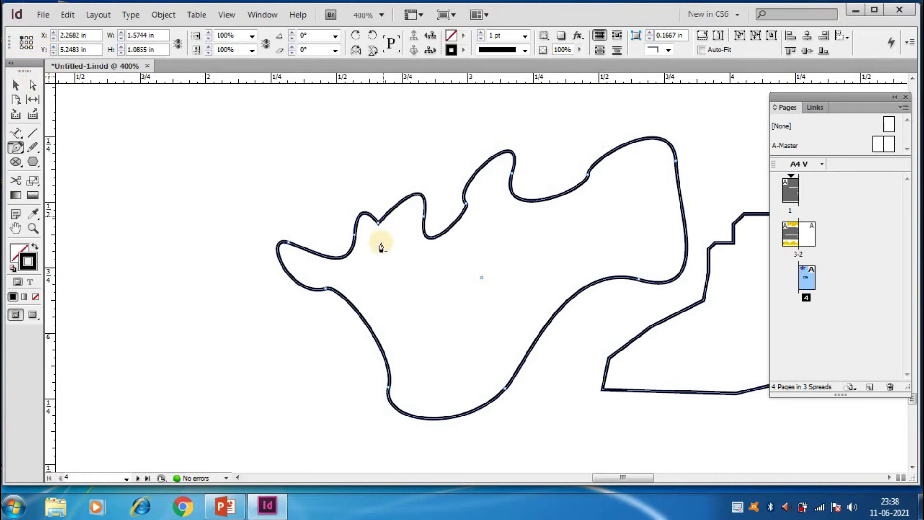
# Draw a wavy Pen path across the page below the two shapes, starting on the left margin and ending near the right margin.
pyautogui.hotkey('ctrl', '0')
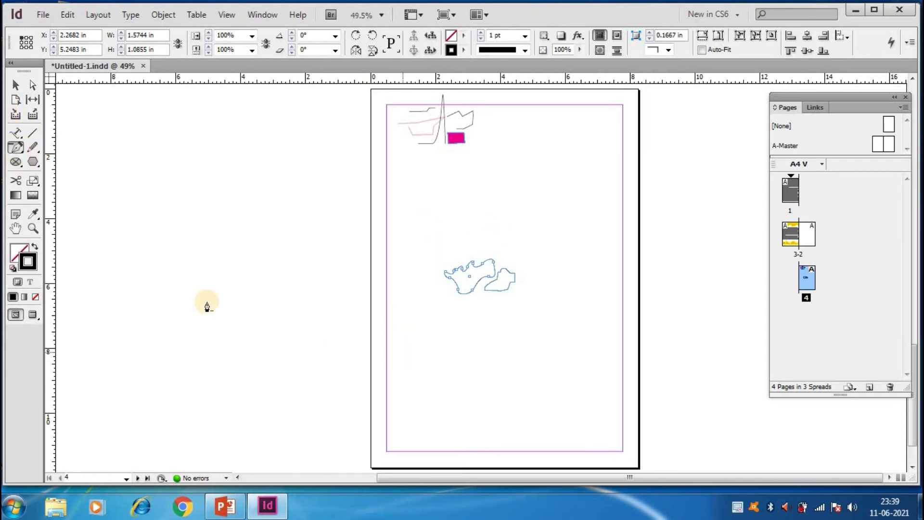
pyautogui.moveTo(22, 152); pyautogui.dragTo(174, 202)
pyautogui.click(386, 356)
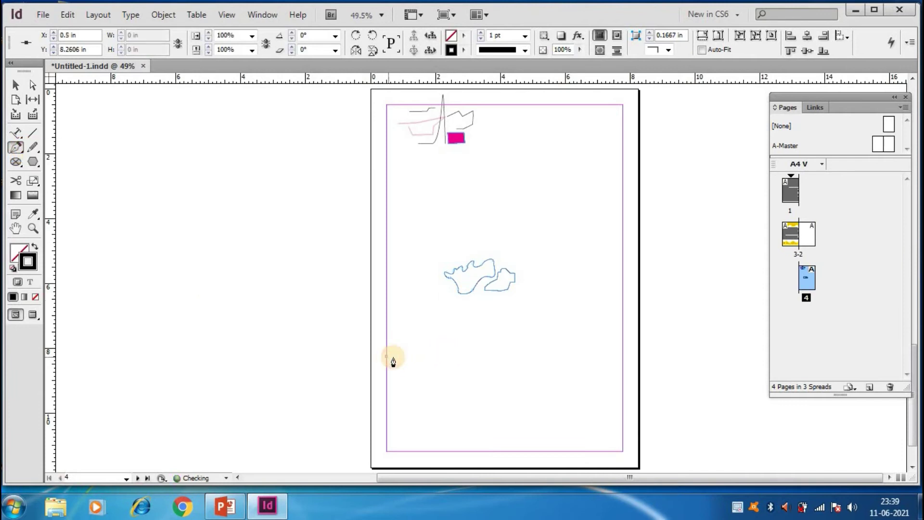
pyautogui.moveTo(434, 353); pyautogui.dragTo(456, 388)
pyautogui.click(481, 350)
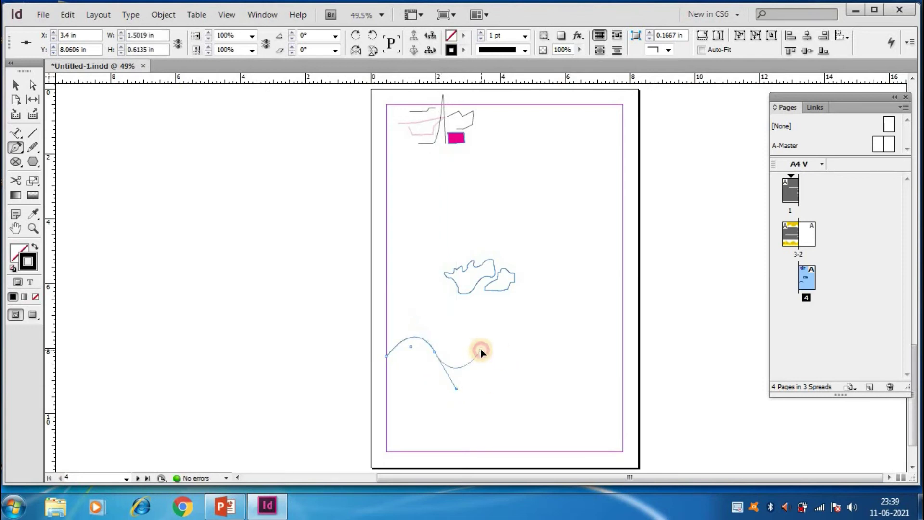
pyautogui.moveTo(530, 342); pyautogui.dragTo(550, 375)
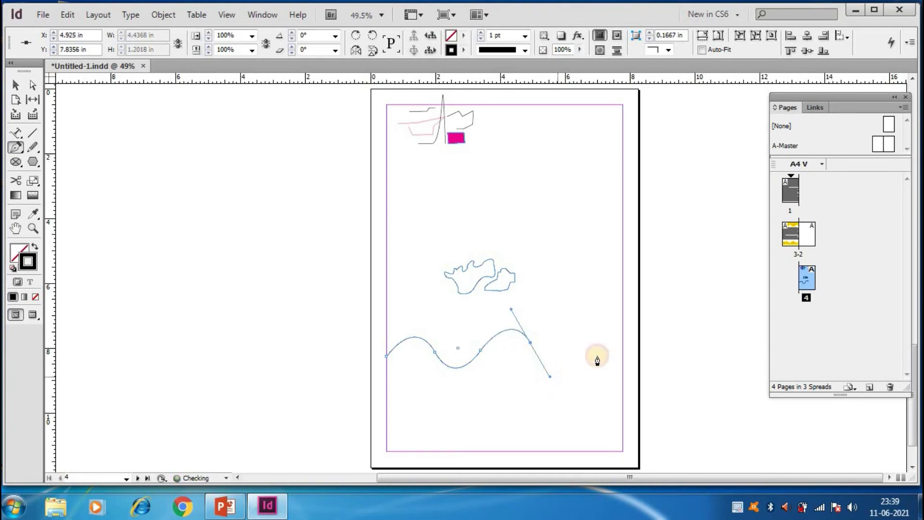
pyautogui.click(582, 343)
pyautogui.moveTo(617, 321); pyautogui.dragTo(629, 337)
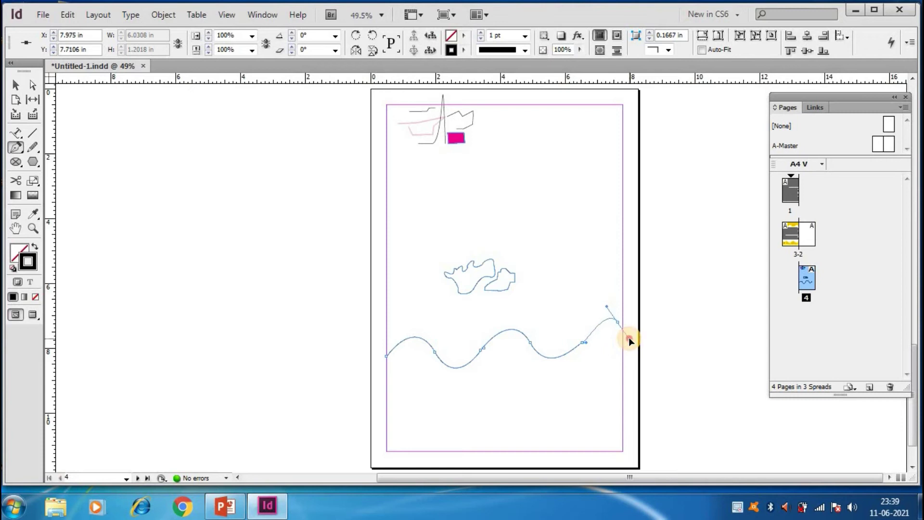
# Close the wavy path with a straight lower edge between the margins, making the shape about 7.33 in wide and 2 in high.
pyautogui.click(622, 383)
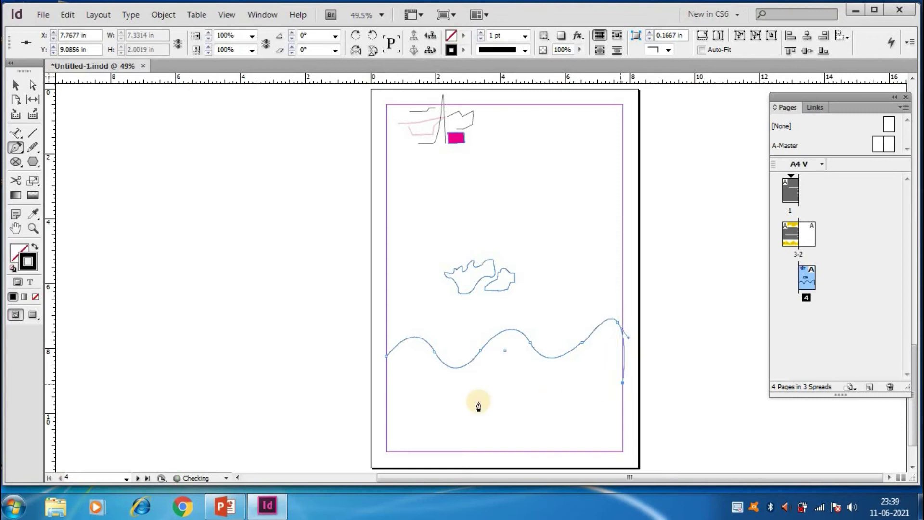
pyautogui.click(387, 382)
pyautogui.click(385, 357)
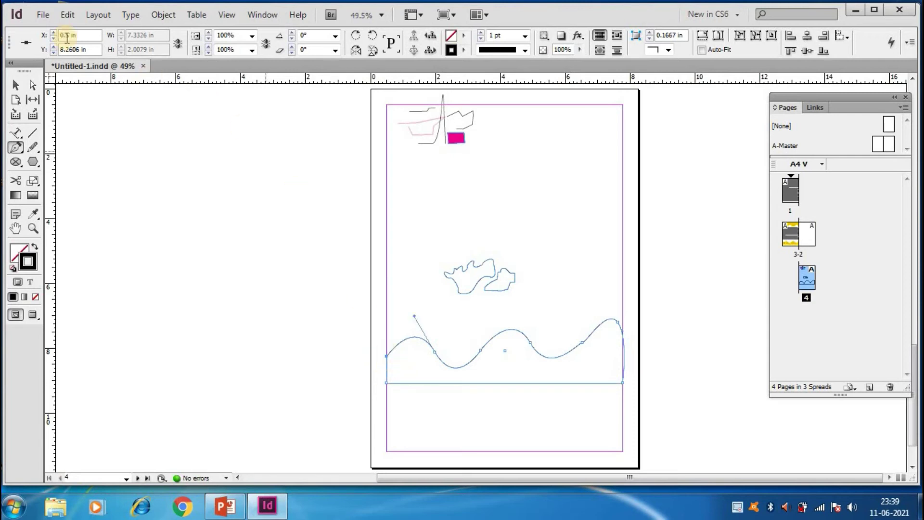
# Give the closed wavy shape a yellow C=0 M=0 Y=100 K=0 stroke and a magenta C=0 M=100 Y=0 K=0 fill.
pyautogui.click(13, 86)
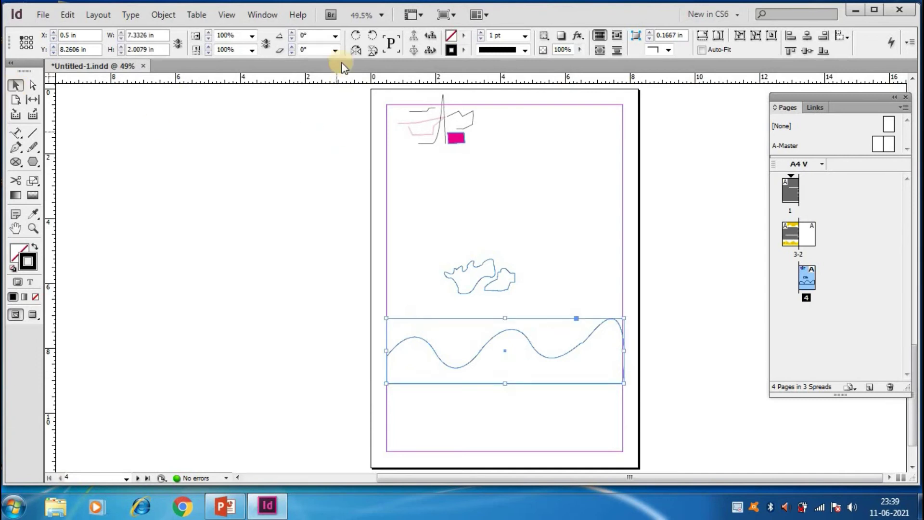
pyautogui.click(460, 48)
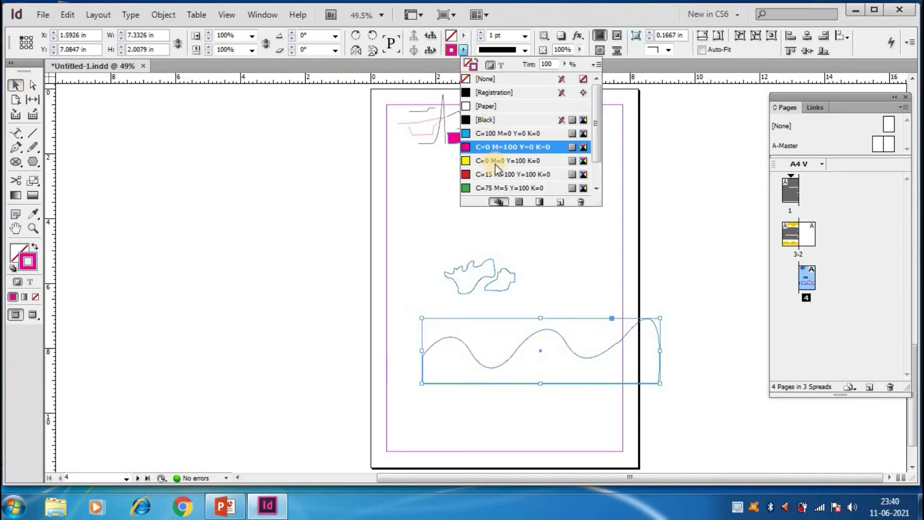
pyautogui.click(484, 155)
pyautogui.hotkey('ctrl', '4')
pyautogui.click(463, 36)
pyautogui.click(474, 136)
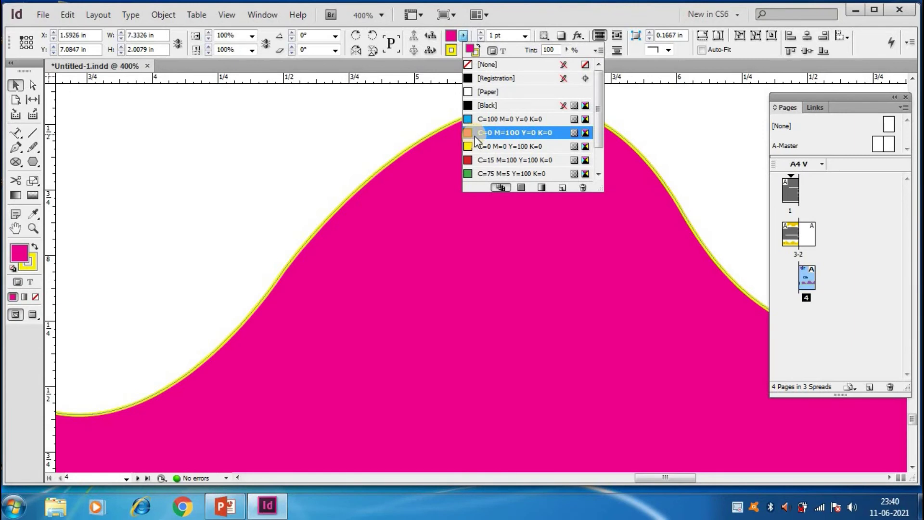
# Undo the magenta fill and move the wavy shape into the page's bottom-left margin corner, at about X 0.51 in and Y 9.19 in.
pyautogui.hotkey('ctrl', 'z')
pyautogui.hotkey('ctrl', '0')
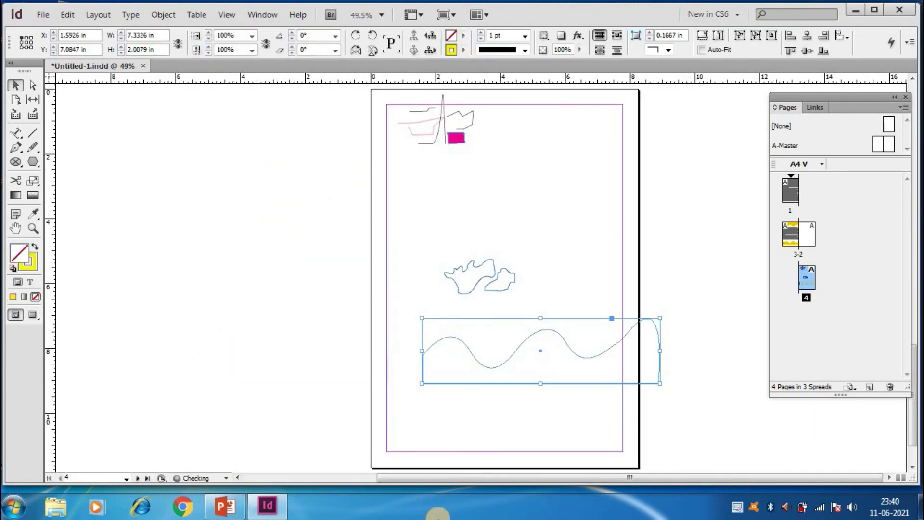
pyautogui.moveTo(449, 351); pyautogui.dragTo(404, 375)
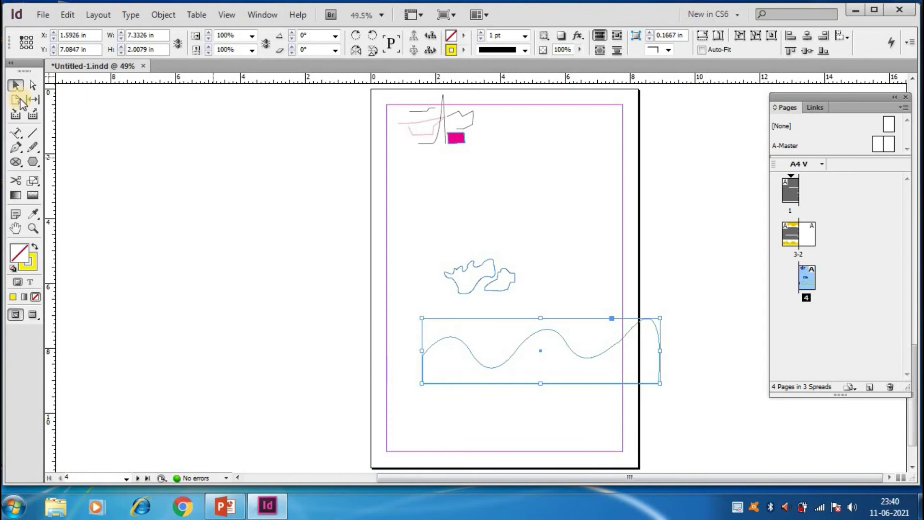
pyautogui.click(435, 330)
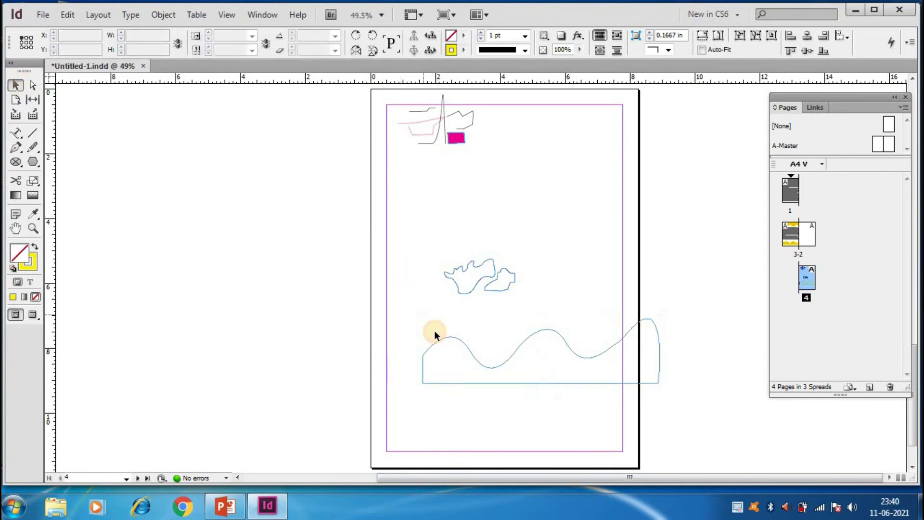
pyautogui.moveTo(436, 340); pyautogui.dragTo(402, 408)
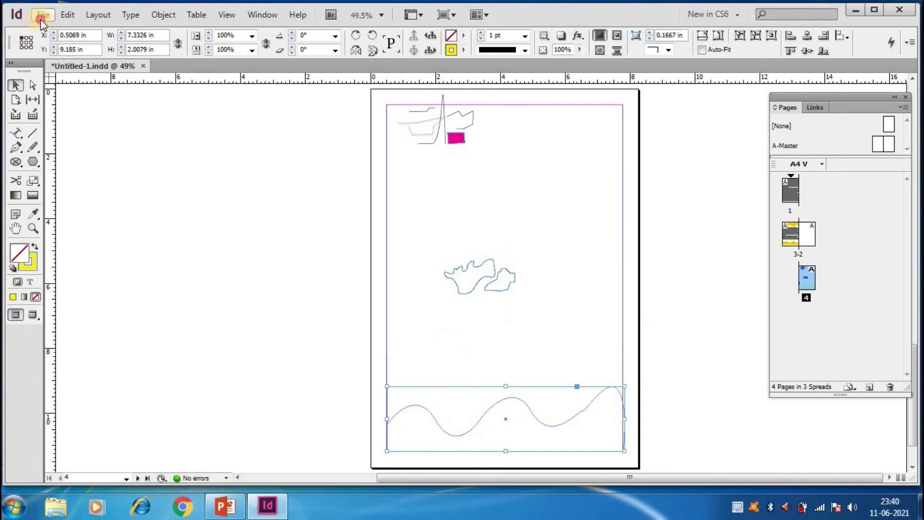
# Place the red 6968609 background image from the background images folder inside the wavy shape.
pyautogui.click(41, 19)
pyautogui.click(74, 169)
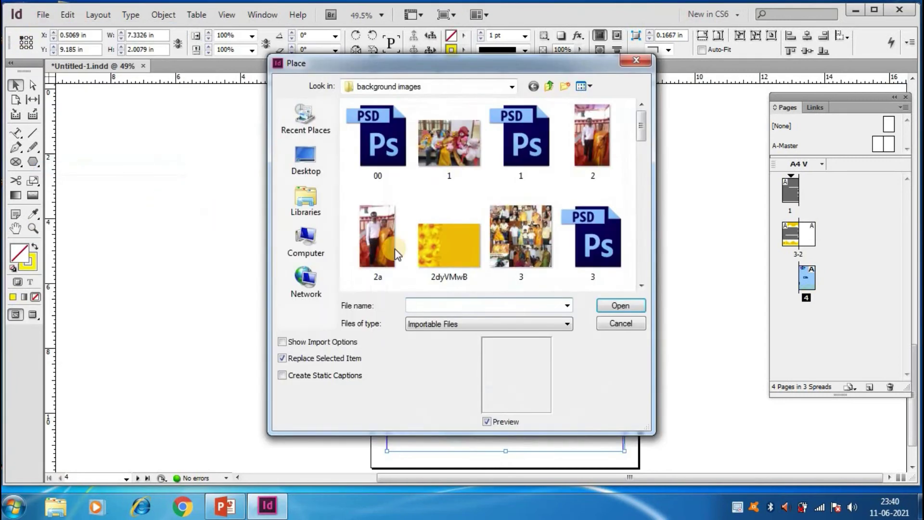
pyautogui.click(643, 132)
pyautogui.moveTo(644, 136); pyautogui.dragTo(639, 165)
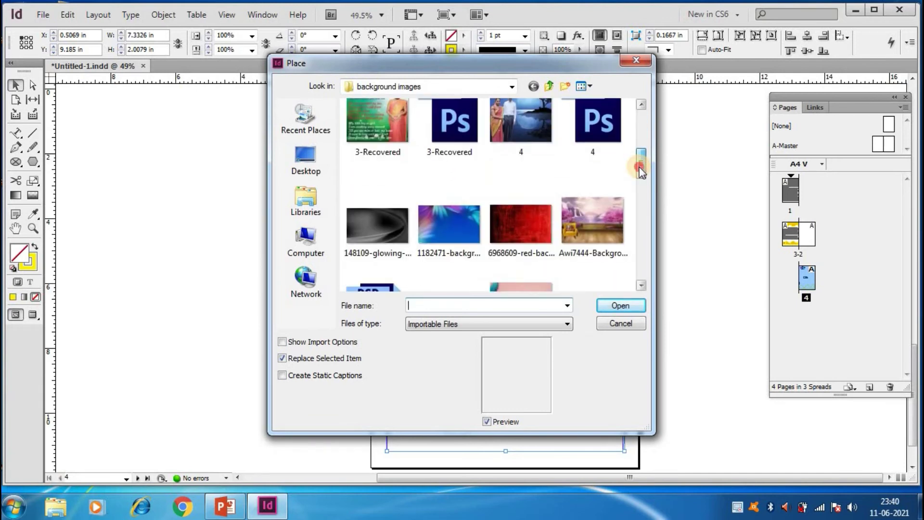
pyautogui.click(527, 227)
pyautogui.click(629, 307)
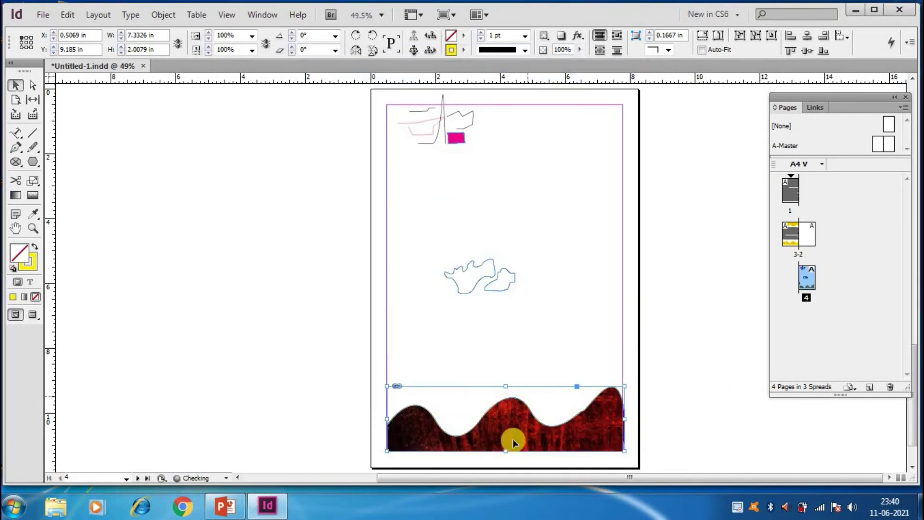
# Reposition the red image within the wavy frame so that its brighter area fills the shape.
pyautogui.click(32, 86)
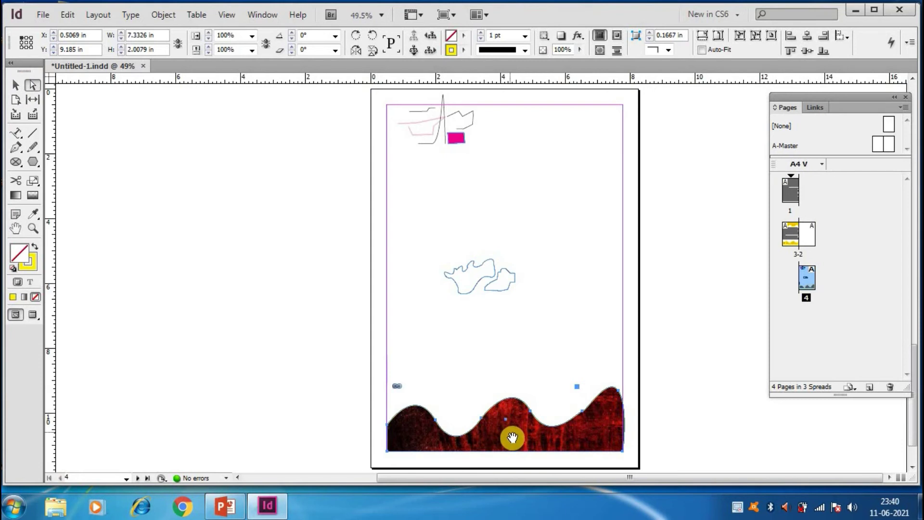
pyautogui.moveTo(512, 437); pyautogui.dragTo(491, 404)
pyautogui.moveTo(527, 434); pyautogui.dragTo(489, 386)
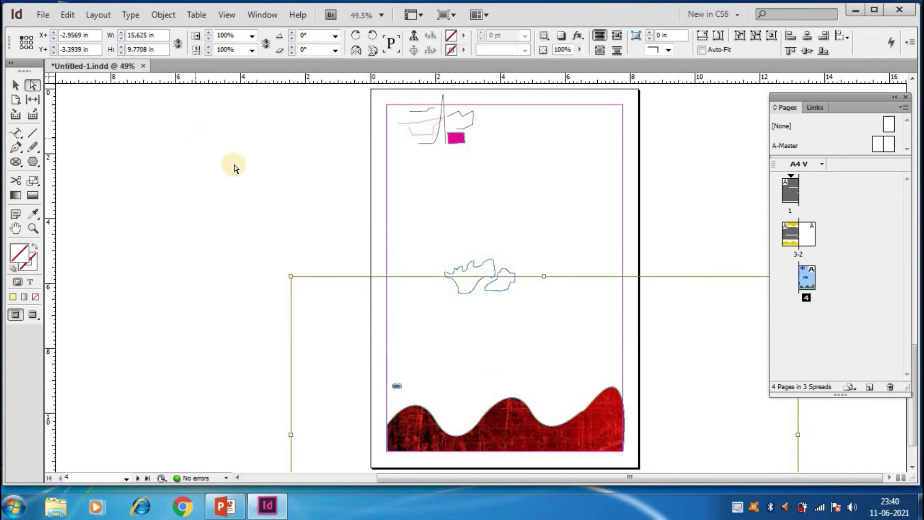
pyautogui.click(264, 209)
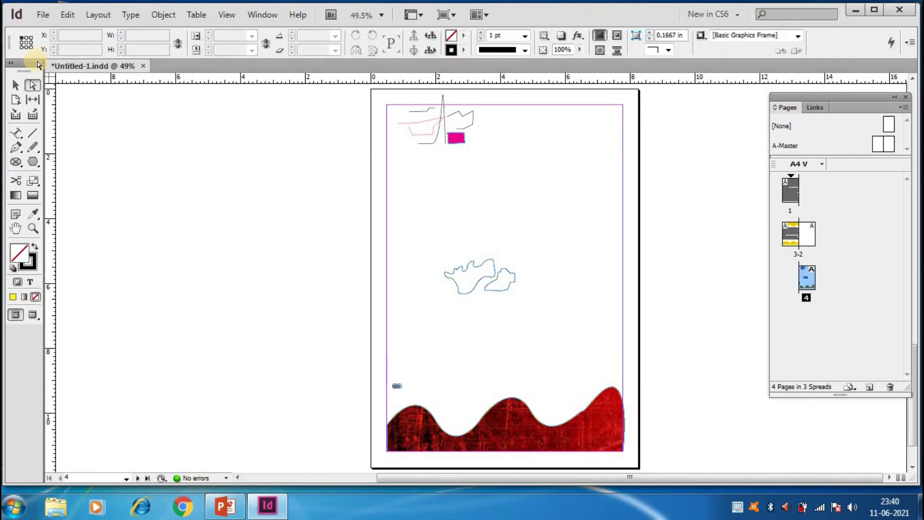
# Duplicate the image-filled wavy shape directly above the original and flip the copy vertically.
pyautogui.click(15, 85)
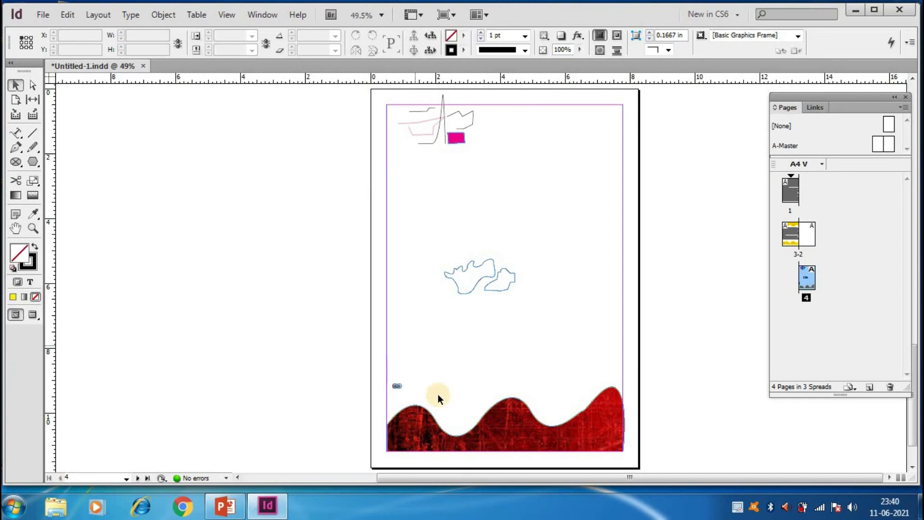
pyautogui.moveTo(413, 436); pyautogui.dragTo(416, 360)
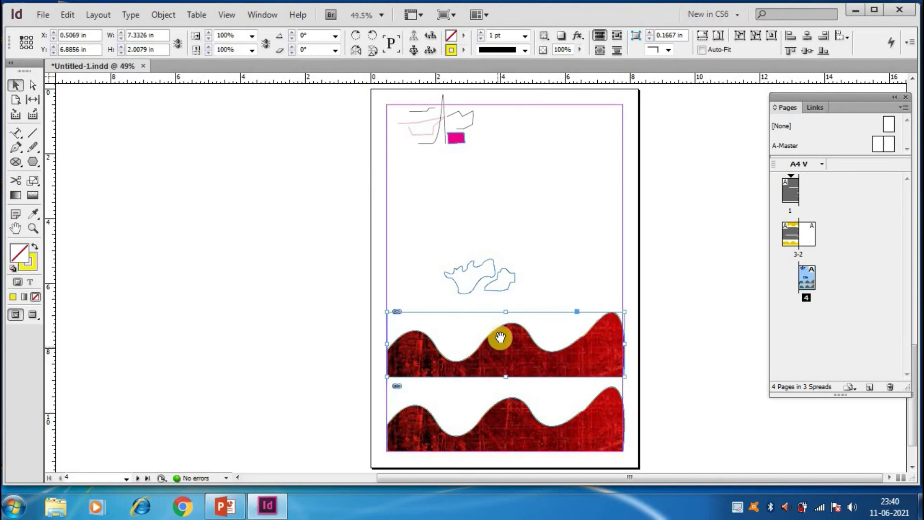
pyautogui.click(103, 21)
pyautogui.moveTo(159, 13)
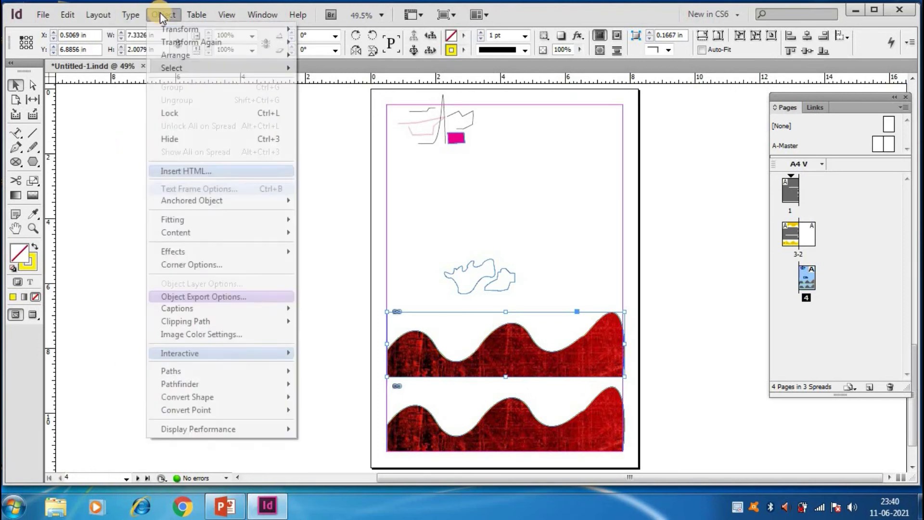
pyautogui.moveTo(176, 30)
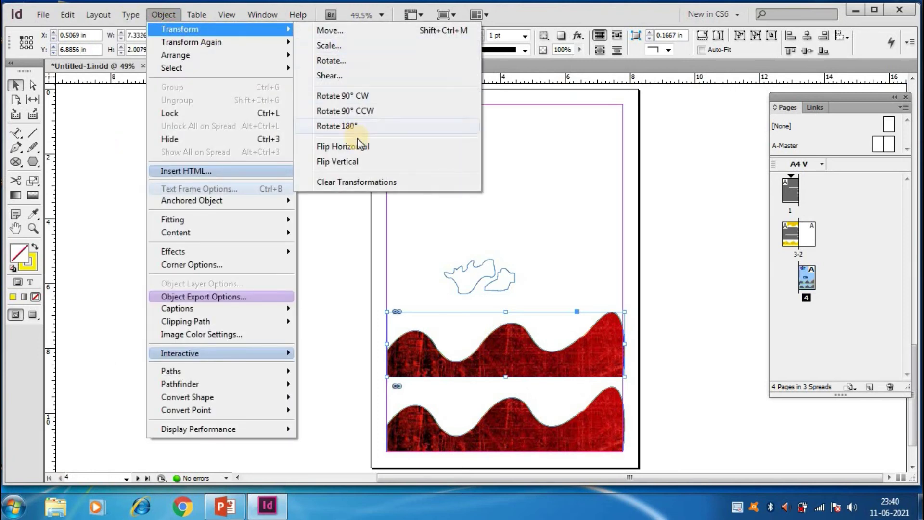
pyautogui.click(359, 162)
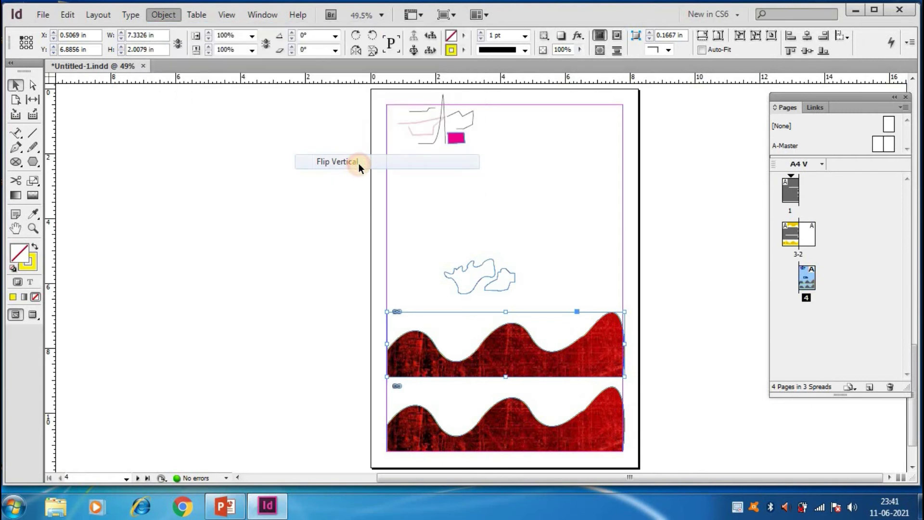
# Move the flipped wavy copy above the two curved shapes and add a horizontal guide at the magenta rectangle's lower edge.
pyautogui.moveTo(506, 258); pyautogui.dragTo(505, 202)
pyautogui.moveTo(371, 79); pyautogui.dragTo(385, 144)
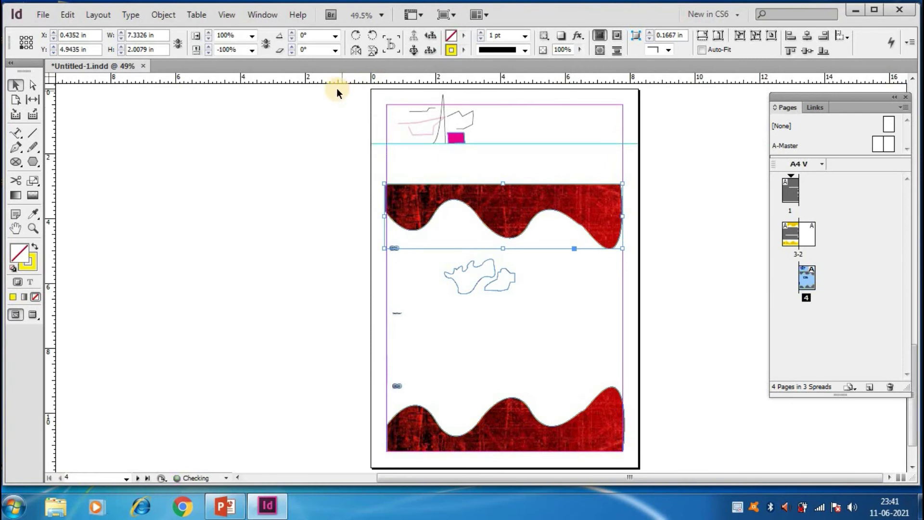
# Move the small Pen sketches onto the pasteboard and fit the flipped wavy copy against the page's top and side margins.
pyautogui.moveTo(444, 125); pyautogui.dragTo(169, 221)
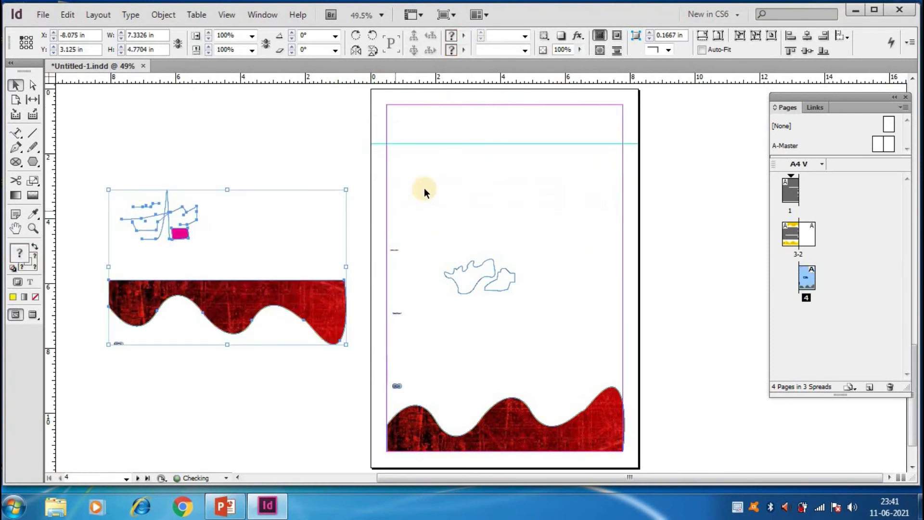
pyautogui.moveTo(253, 300); pyautogui.dragTo(532, 127)
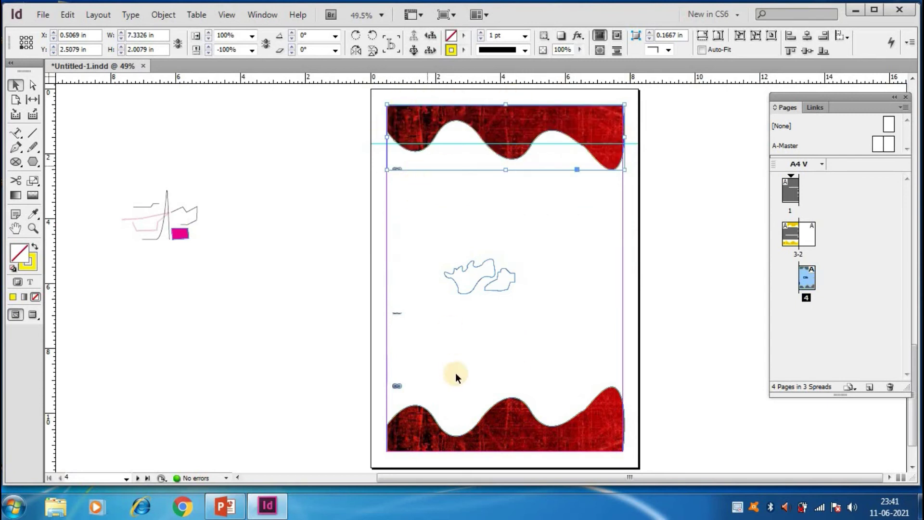
pyautogui.click(324, 202)
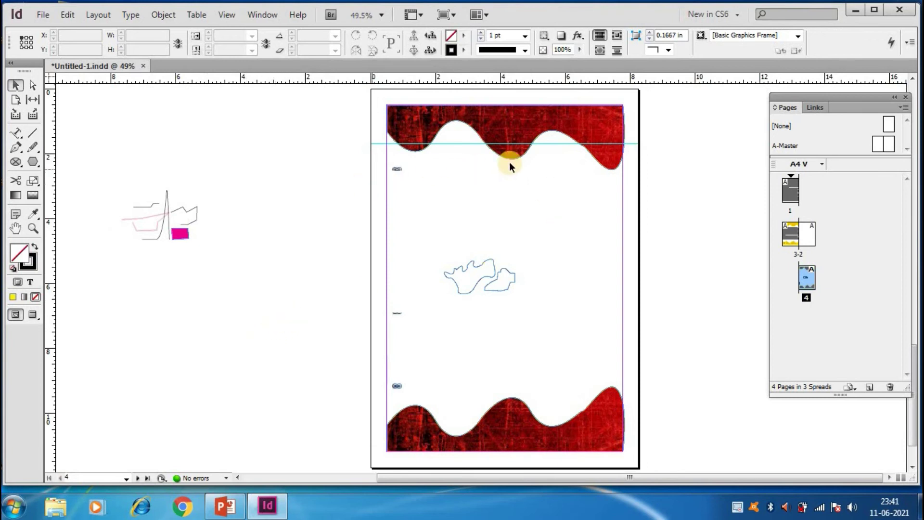
# Display page 3 to examine its wavy floral borders, and switch to the Pen tool presentation in PowerPoint.
pyautogui.click(126, 479)
pyautogui.click(72, 440)
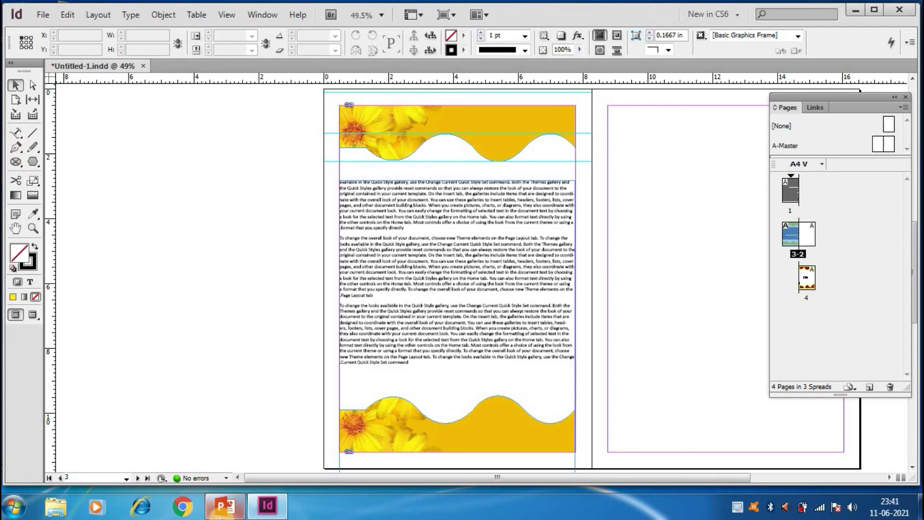
pyautogui.click(223, 508)
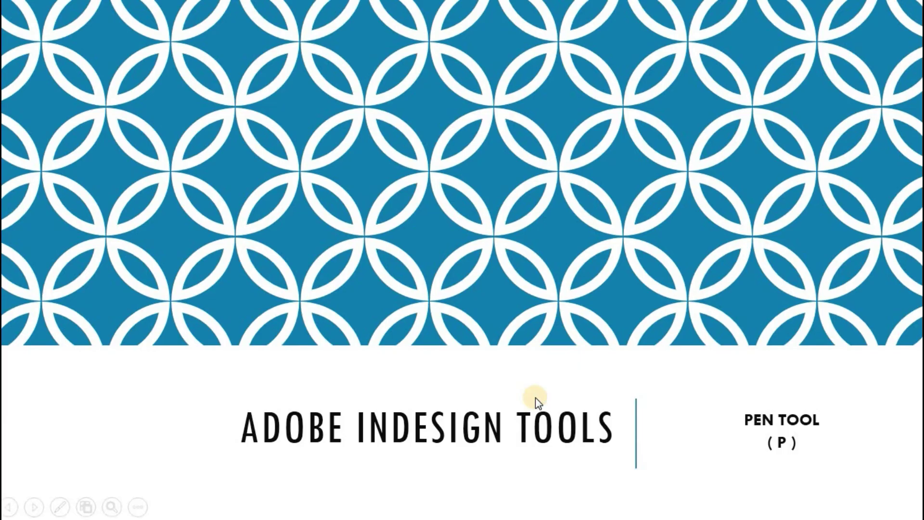
pyautogui.click(537, 400)
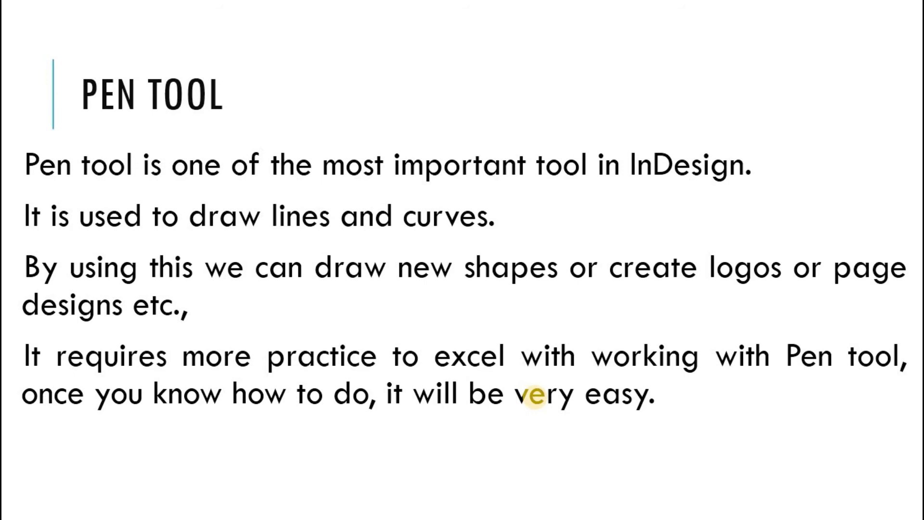
pyautogui.click(535, 397)
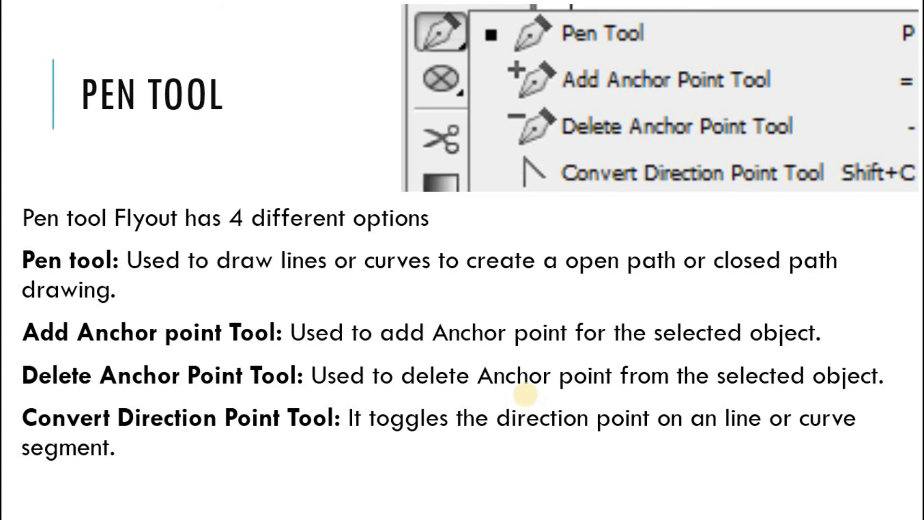
pyautogui.click(525, 394)
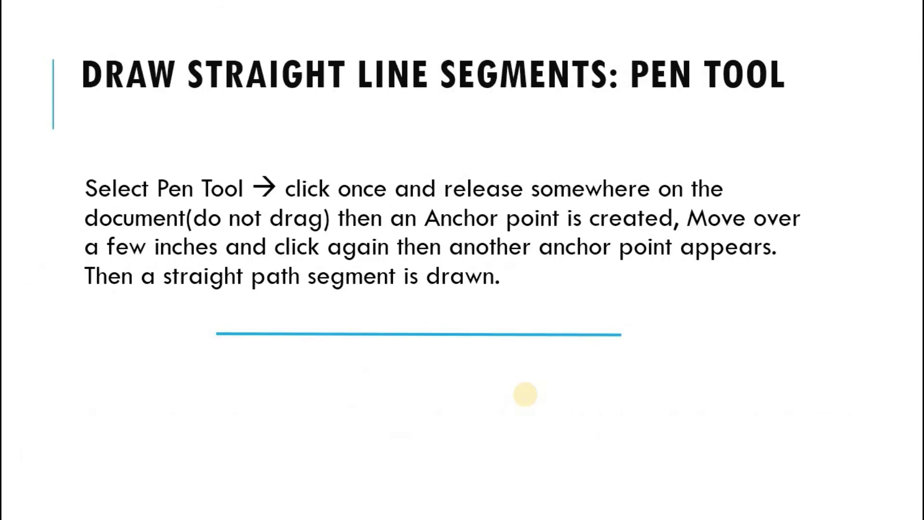